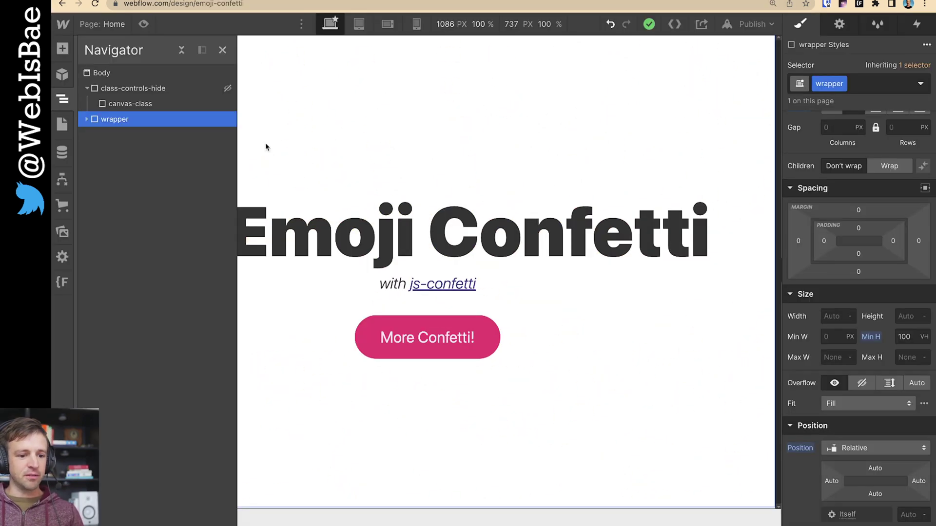
- Expand the wrapper in the Navigator and check its styles: Min H 100 VH, Relative position
{"action": "left_click", "coordinate": [87, 120]}
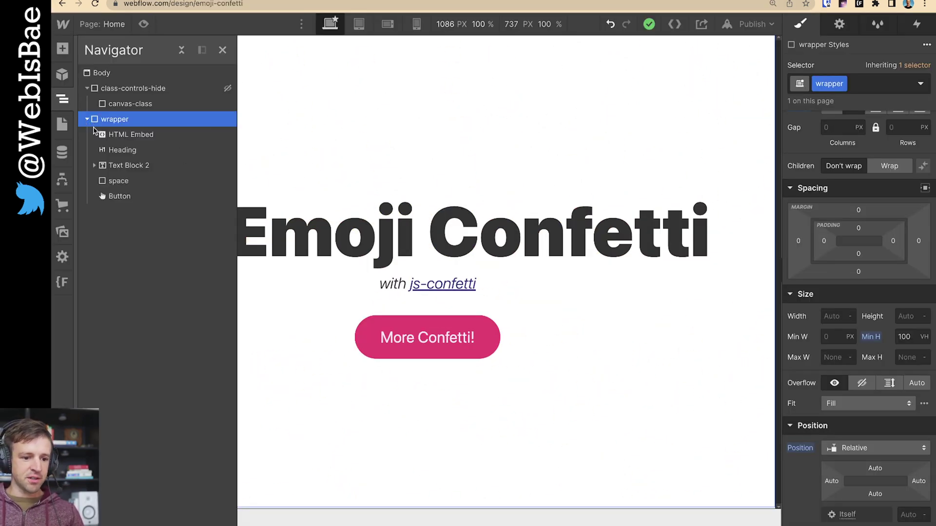
{"action": "left_click", "coordinate": [107, 134]}
{"action": "left_click", "coordinate": [107, 119]}
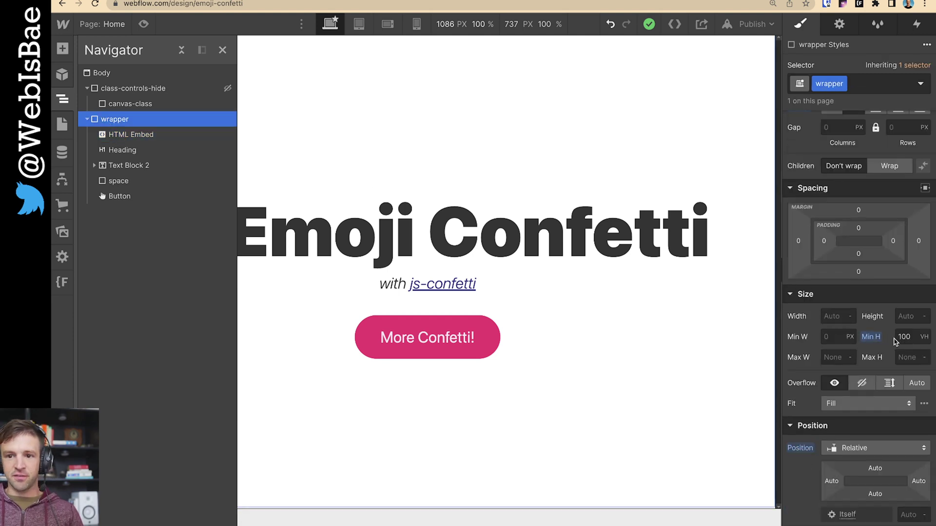
{"action": "scroll", "coordinate": [894, 341], "scroll_direction": "down", "scroll_amount": 4}
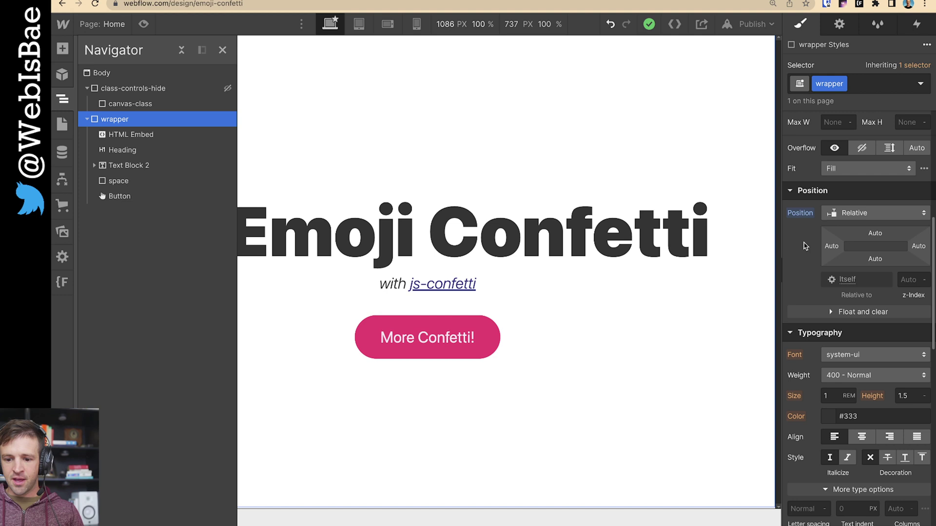
{"action": "scroll", "coordinate": [804, 214], "scroll_direction": "up", "scroll_amount": 6}
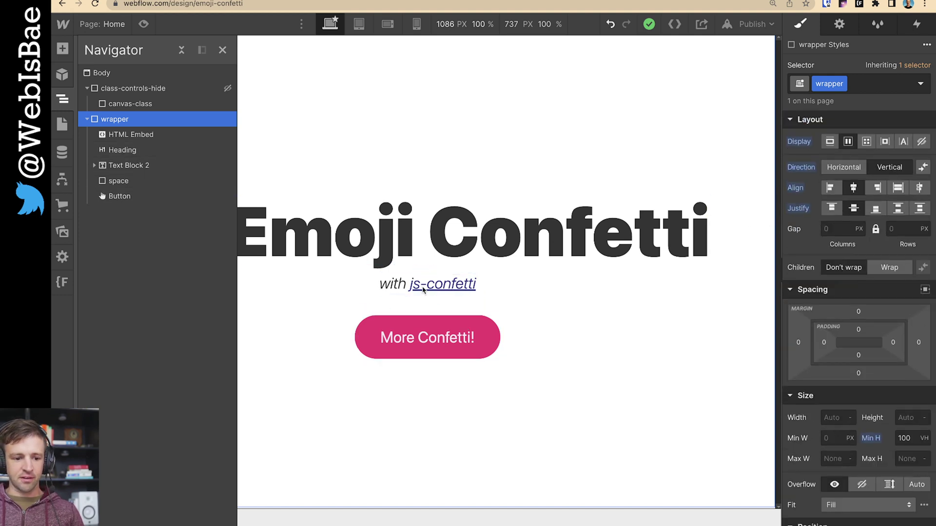
{"action": "left_click", "coordinate": [122, 138]}
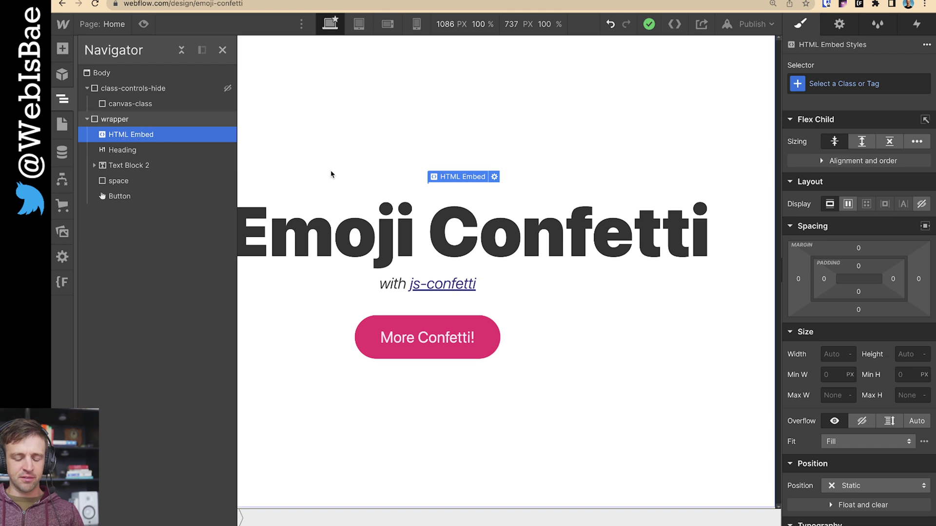
{"action": "left_click", "coordinate": [495, 176]}
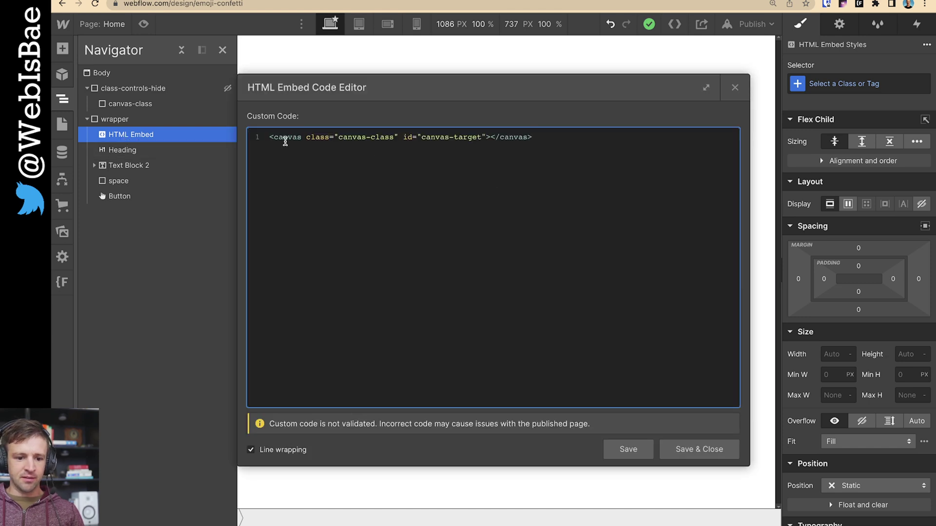
{"action": "left_click_drag", "start_coordinate": [270, 138], "coordinate": [527, 143]}
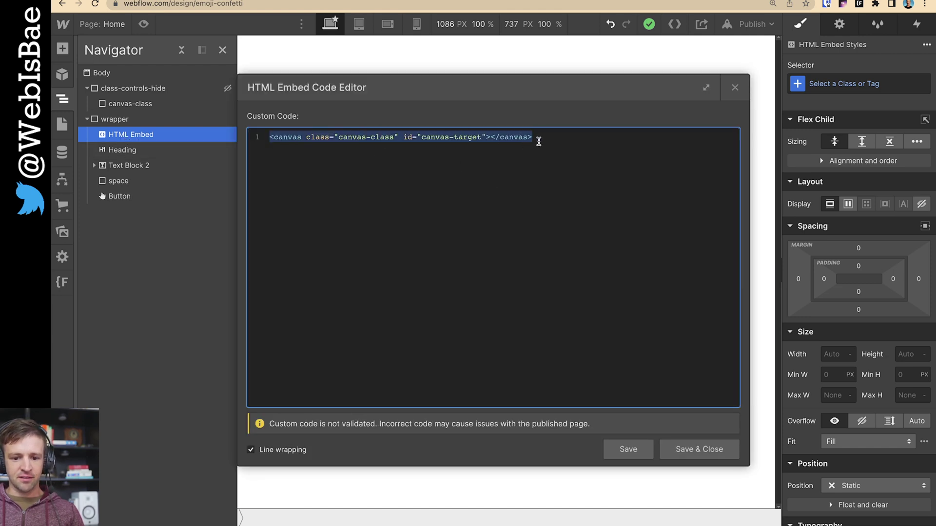
{"action": "left_click", "coordinate": [306, 162]}
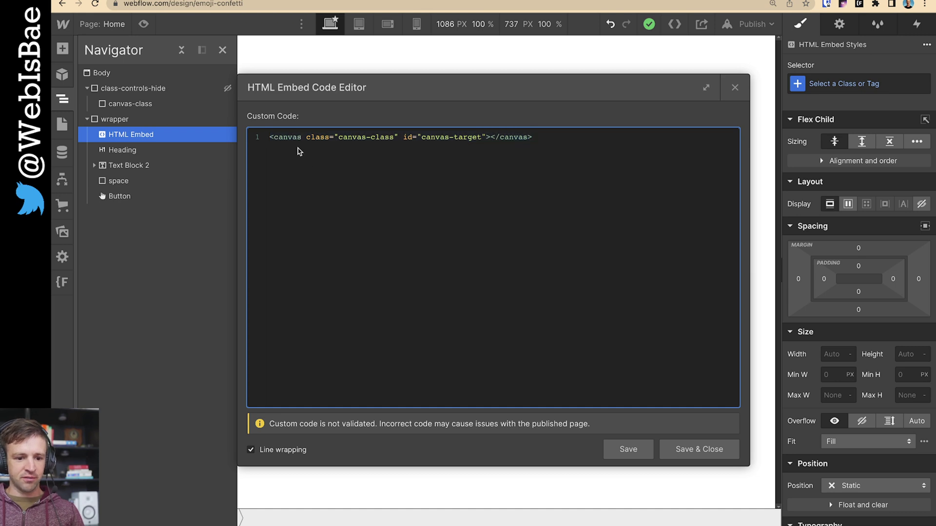
{"action": "triple_click", "coordinate": [285, 139]}
{"action": "left_click", "coordinate": [369, 140]}
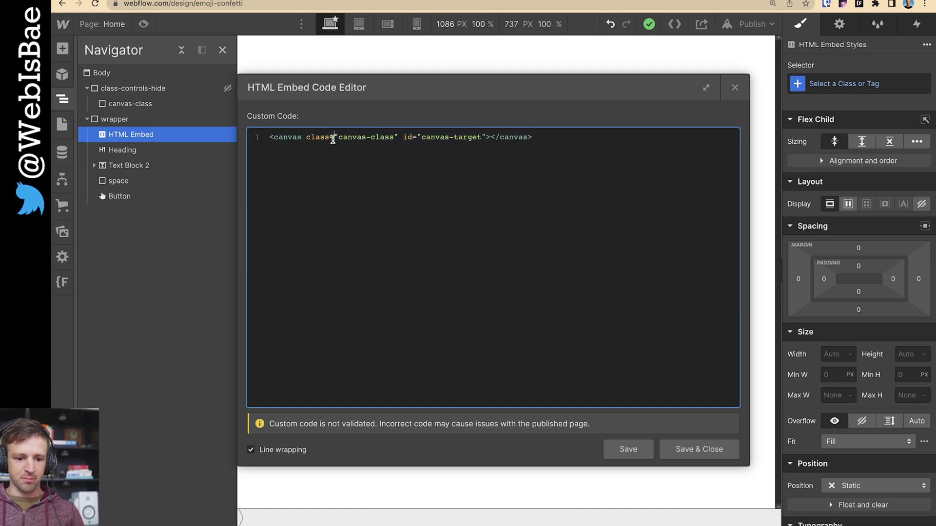
{"action": "left_click_drag", "start_coordinate": [306, 139], "coordinate": [486, 137]}
{"action": "left_click", "coordinate": [397, 138]}
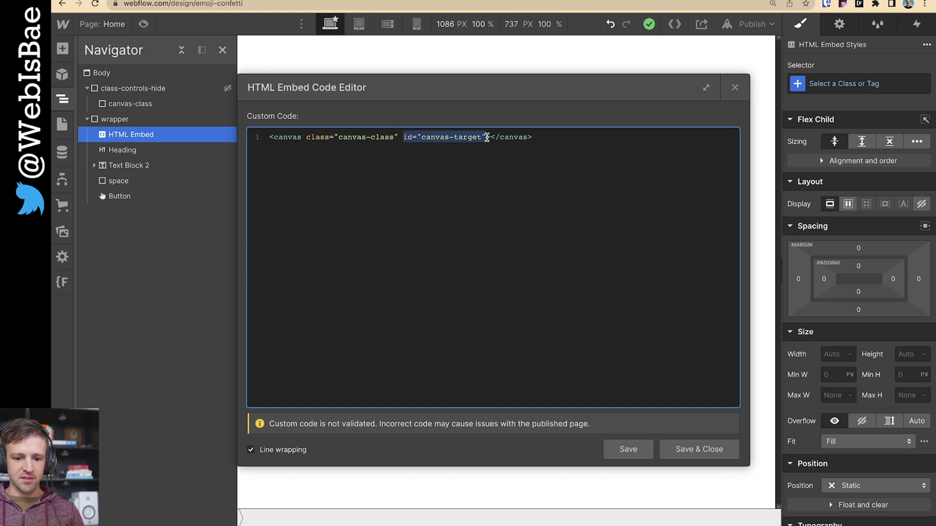
{"action": "left_click", "coordinate": [435, 138]}
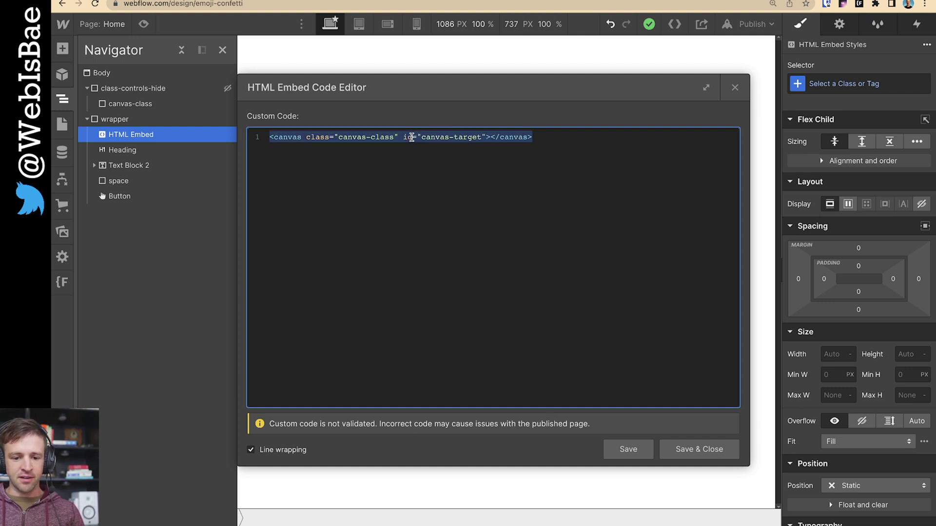
{"action": "double_click", "coordinate": [376, 138]}
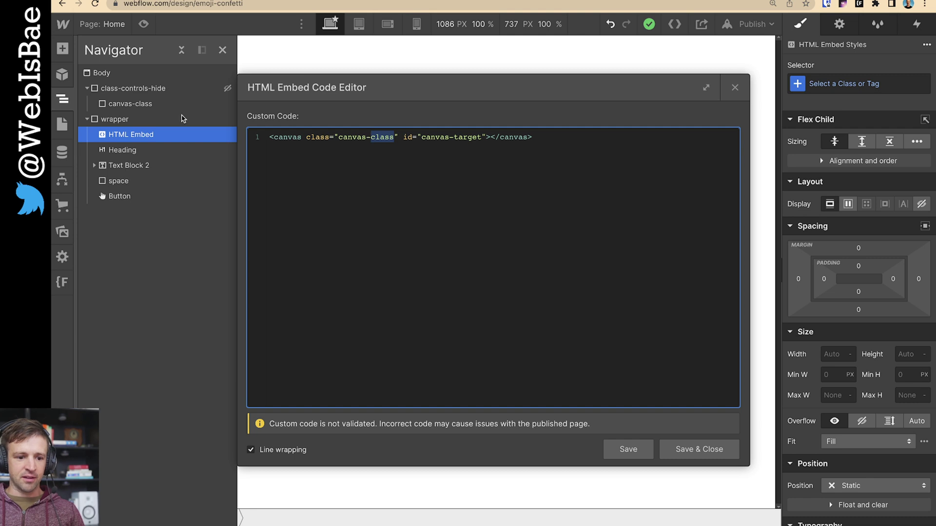
{"action": "left_click", "coordinate": [672, 449]}
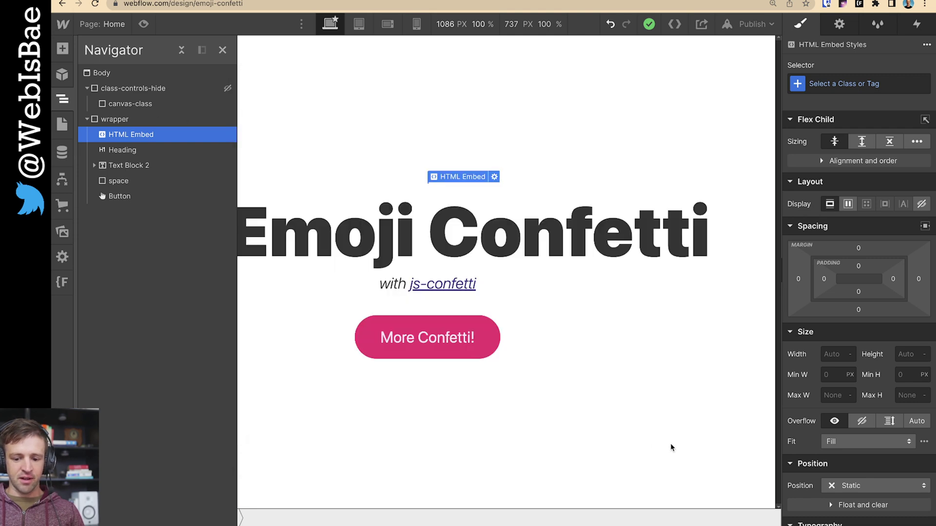
{"action": "left_click", "coordinate": [130, 150]}
{"action": "left_click", "coordinate": [126, 166]}
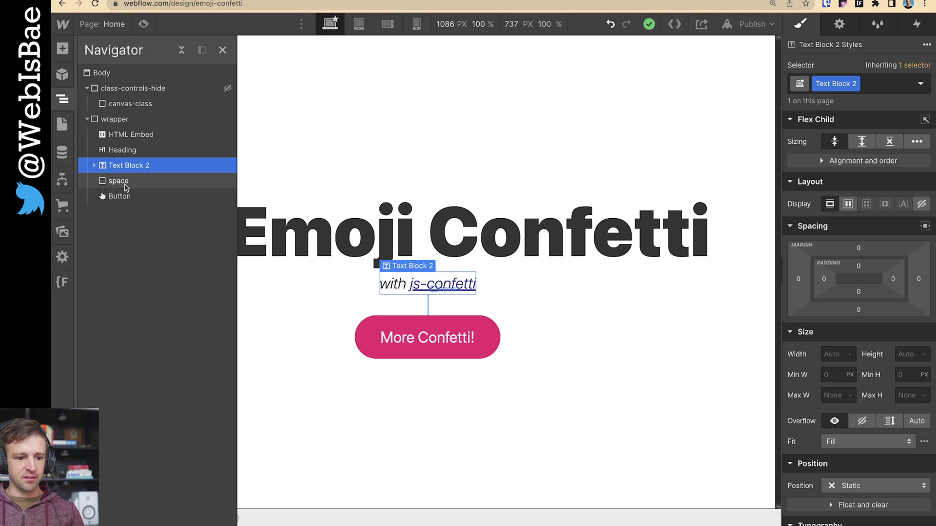
{"action": "left_click", "coordinate": [126, 186]}
{"action": "left_click", "coordinate": [133, 200]}
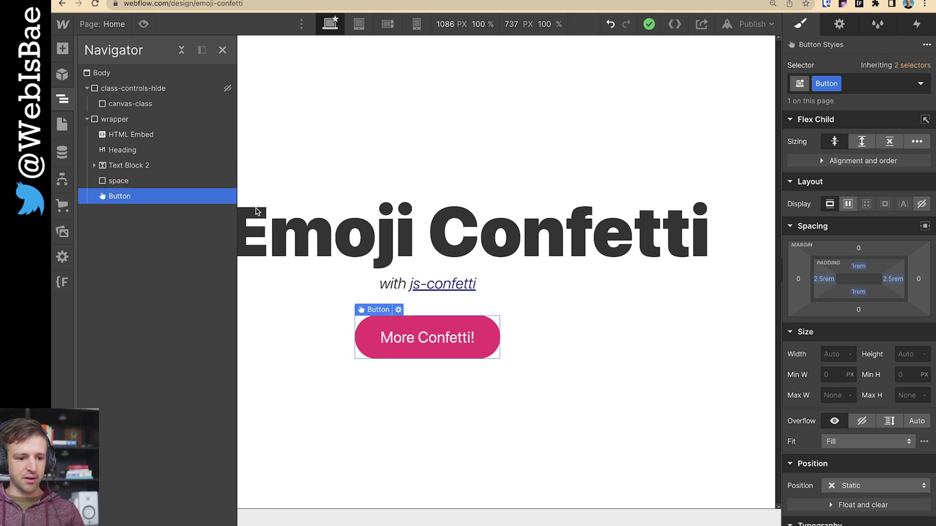
{"action": "left_click", "coordinate": [844, 29]}
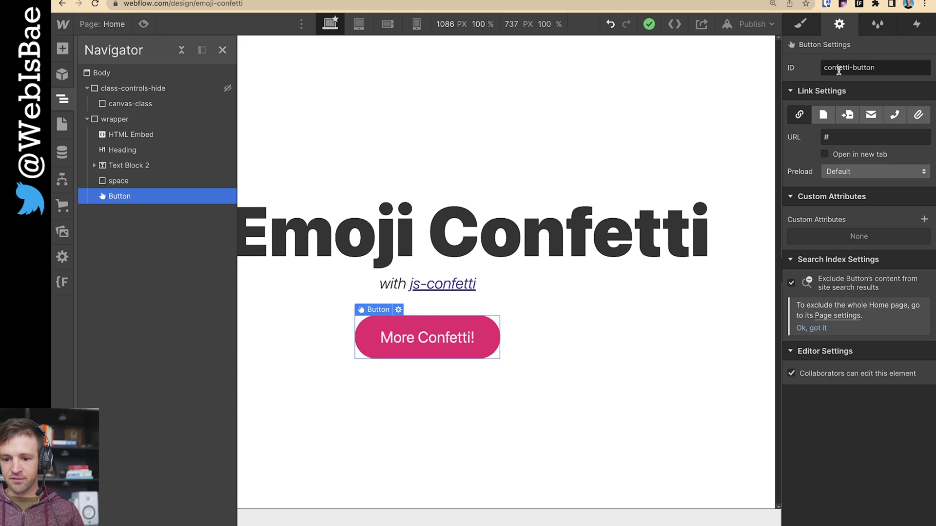
{"action": "left_click", "coordinate": [800, 24]}
{"action": "left_click", "coordinate": [128, 104]}
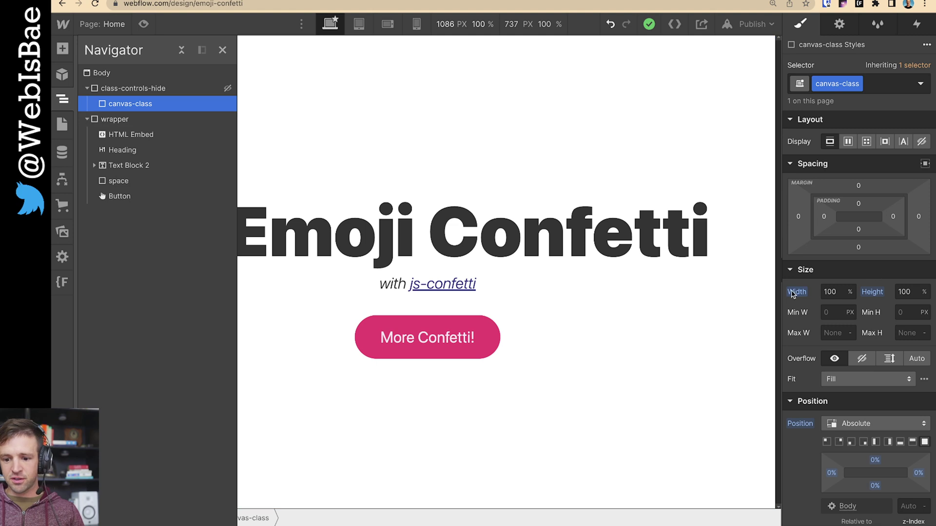
- Give canvas-class a red background at about 24% opacity and move it into the wrapper above HTML Embed
{"action": "scroll", "coordinate": [836, 336], "scroll_direction": "down", "scroll_amount": 2}
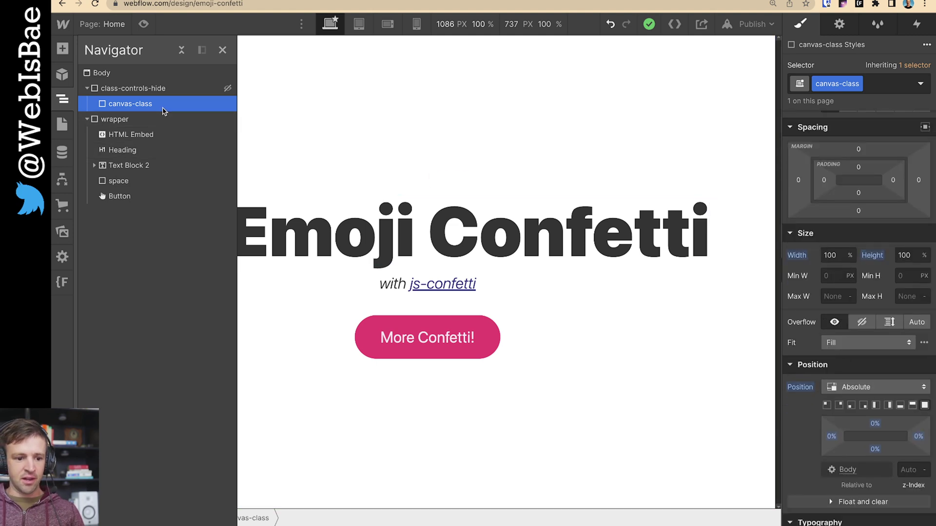
{"action": "scroll", "coordinate": [836, 208], "scroll_direction": "down", "scroll_amount": 10}
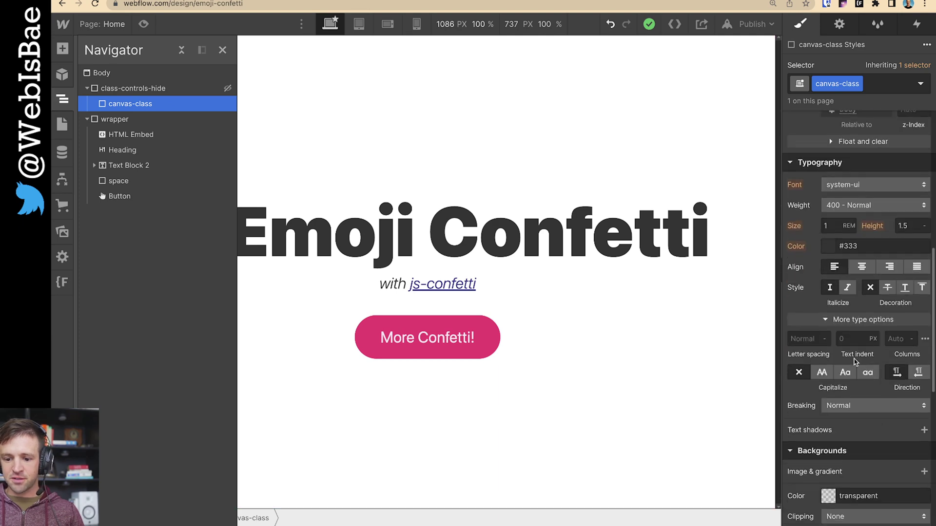
{"action": "left_click", "coordinate": [831, 417]}
{"action": "left_click_drag", "start_coordinate": [879, 255], "coordinate": [933, 196]}
{"action": "left_click_drag", "start_coordinate": [868, 324], "coordinate": [841, 323]}
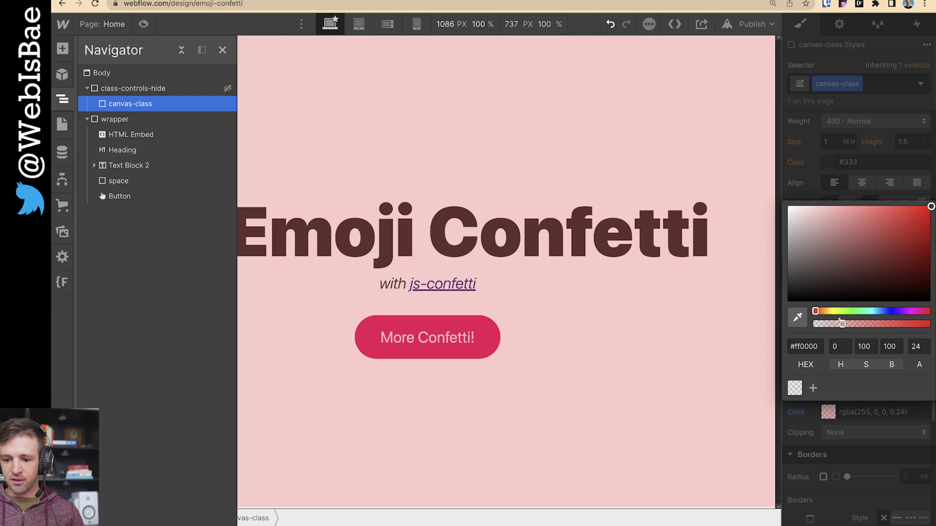
{"action": "left_click_drag", "start_coordinate": [115, 104], "coordinate": [115, 121]}
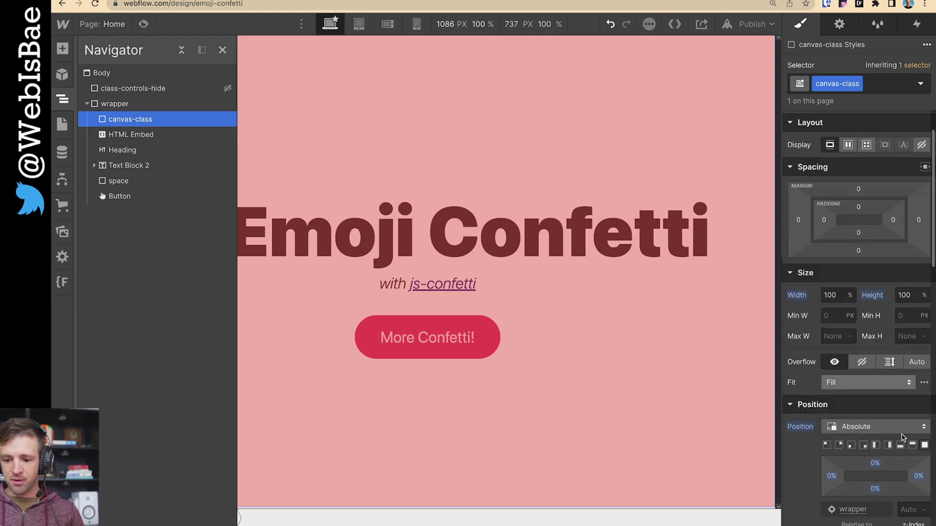
- Set canvas-class z-index to -1 and its height to 100%
{"action": "left_click", "coordinate": [910, 306]}
{"action": "type", "text": "-1"}
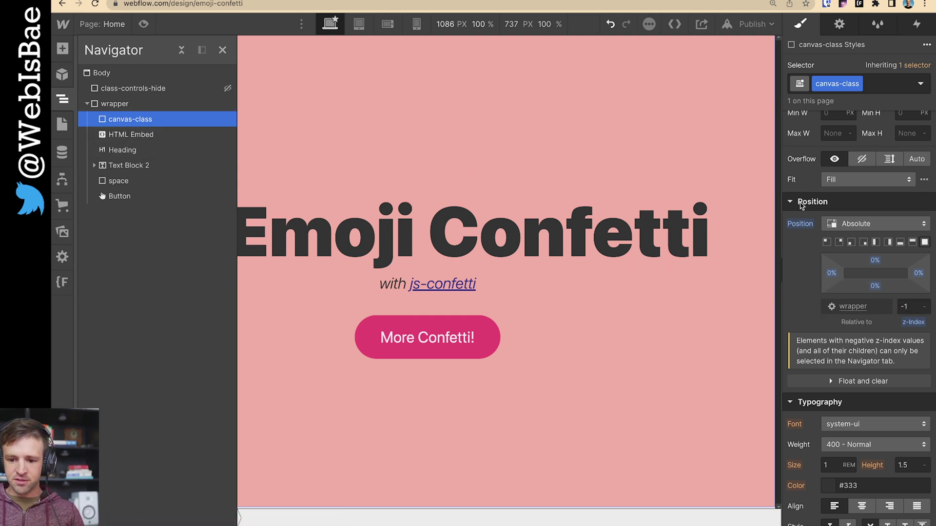
{"action": "scroll", "coordinate": [908, 172], "scroll_direction": "up", "scroll_amount": 3}
{"action": "left_click", "coordinate": [909, 200]}
{"action": "type", "text": "60"}
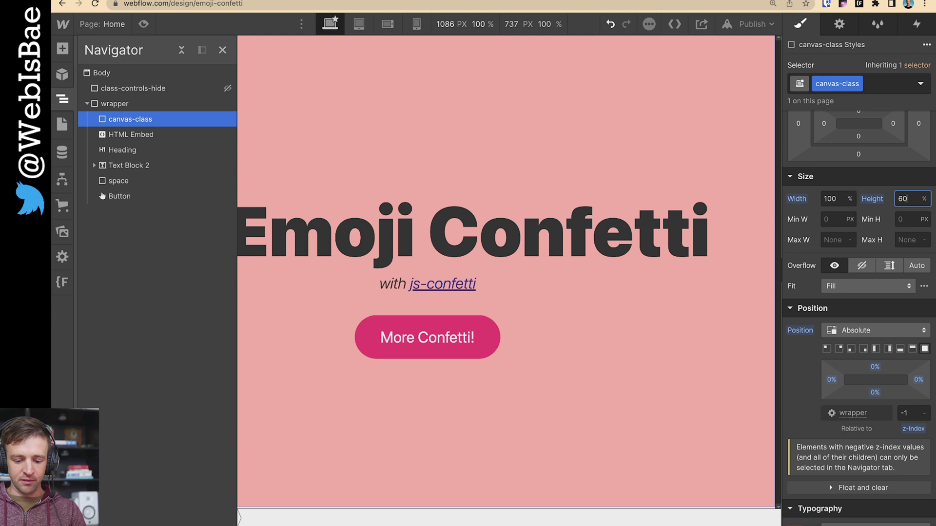
{"action": "key", "text": "Return"}
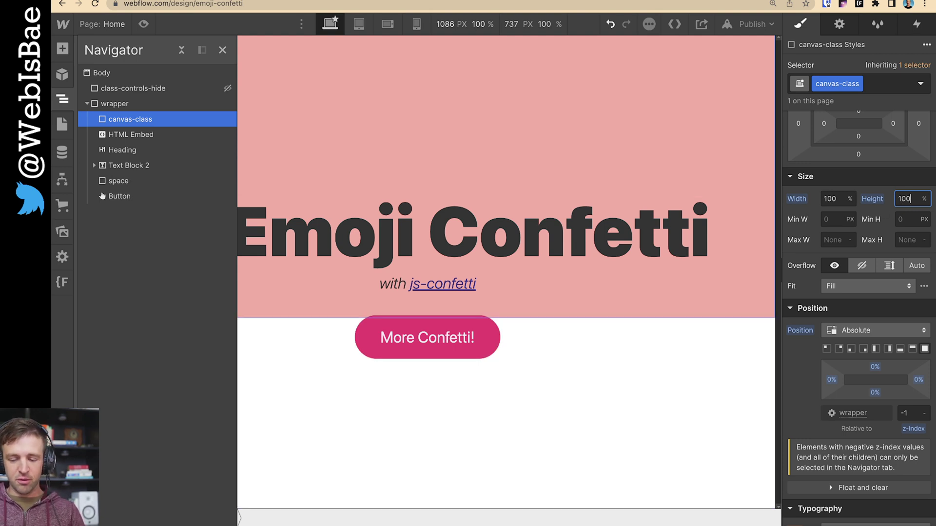
{"action": "type", "text": "100"}
{"action": "key", "text": "Return"}
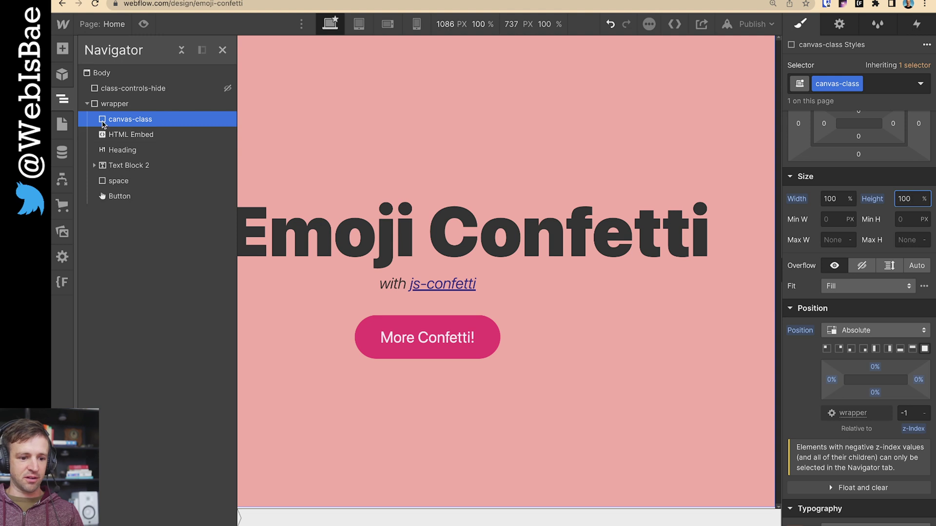
- Nest canvas-class inside class-controls-hide and remove its red background color
{"action": "left_click_drag", "start_coordinate": [102, 123], "coordinate": [122, 102]}
{"action": "left_click", "coordinate": [133, 88]}
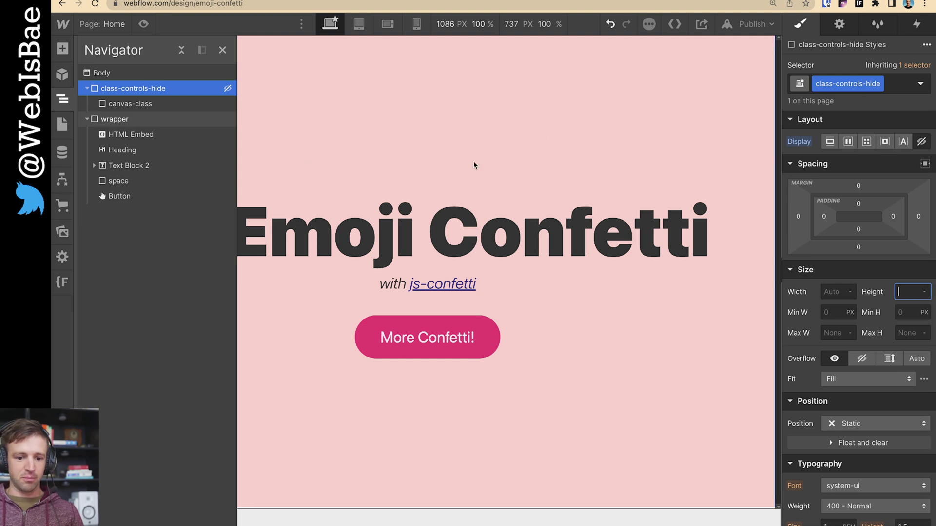
{"action": "left_click", "coordinate": [130, 103]}
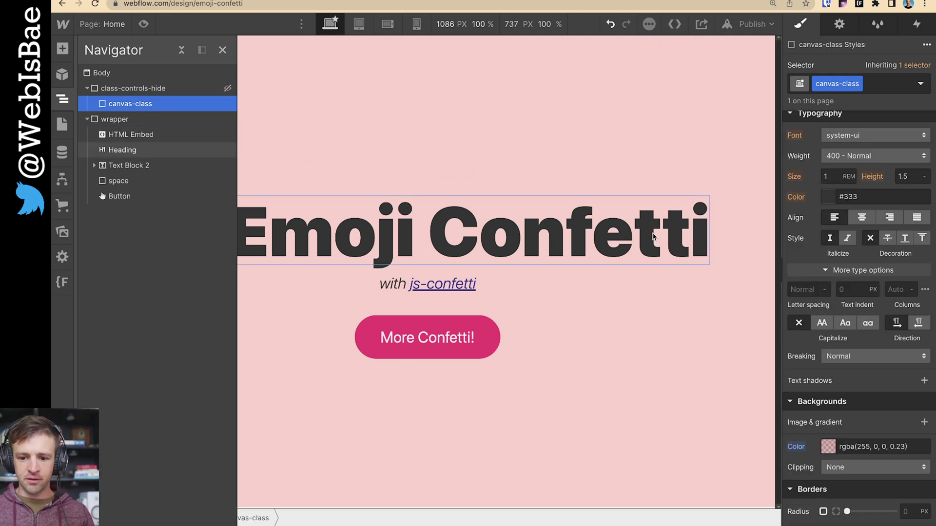
{"action": "left_click", "coordinate": [797, 447], "text": "alt"}
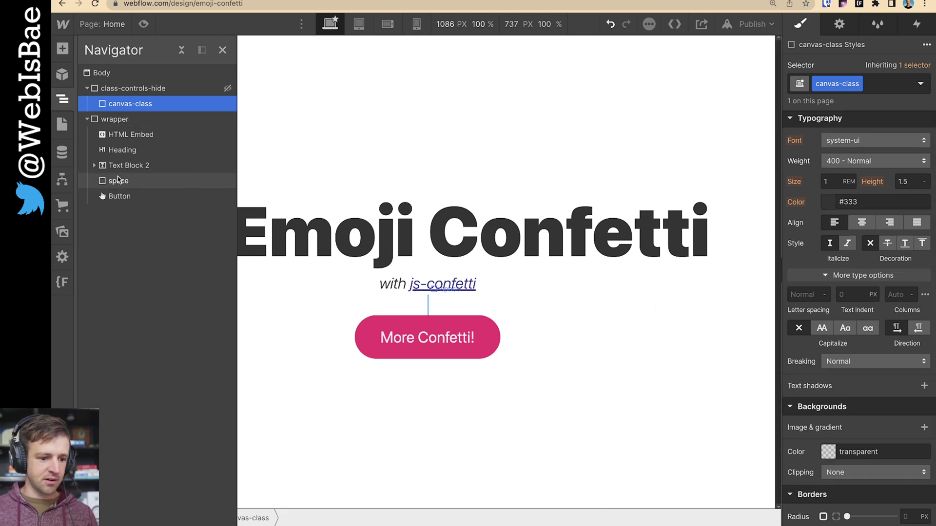
- Open the Home page settings and review its before-body custom code
{"action": "key", "text": "p"}
{"action": "left_click", "coordinate": [222, 122]}
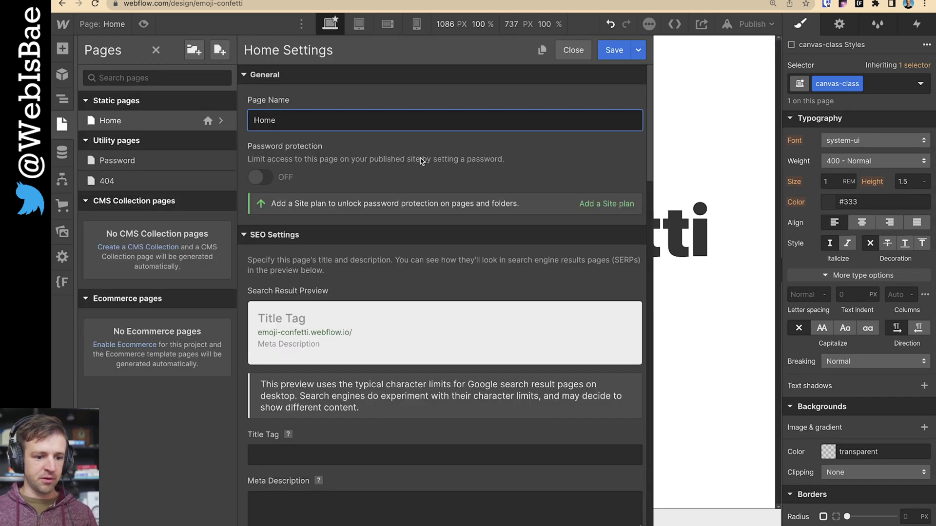
{"action": "scroll", "coordinate": [424, 168], "scroll_direction": "down", "scroll_amount": 20}
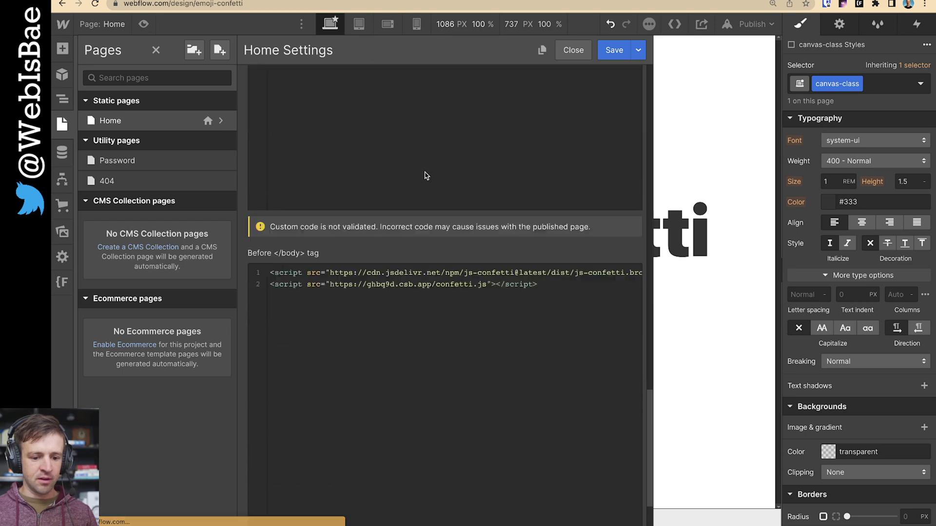
{"action": "scroll", "coordinate": [427, 176], "scroll_direction": "down", "scroll_amount": 2}
{"action": "left_click", "coordinate": [416, 208]}
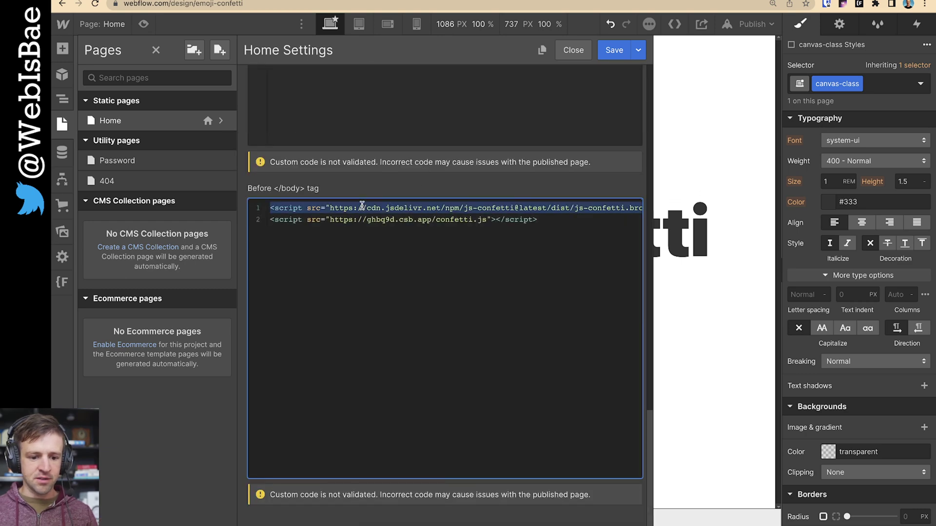
- Compare the js-confetti README's CDN script line with the Home page's script tags
{"action": "key", "text": "ctrl+Tab"}
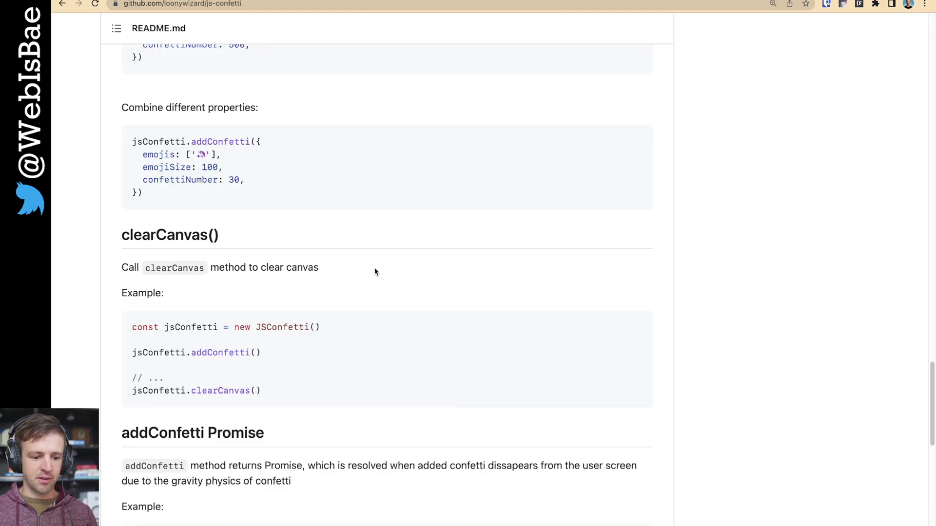
{"action": "scroll", "coordinate": [375, 270], "scroll_direction": "up", "scroll_amount": 2}
{"action": "scroll", "coordinate": [375, 272], "scroll_direction": "up", "scroll_amount": 15}
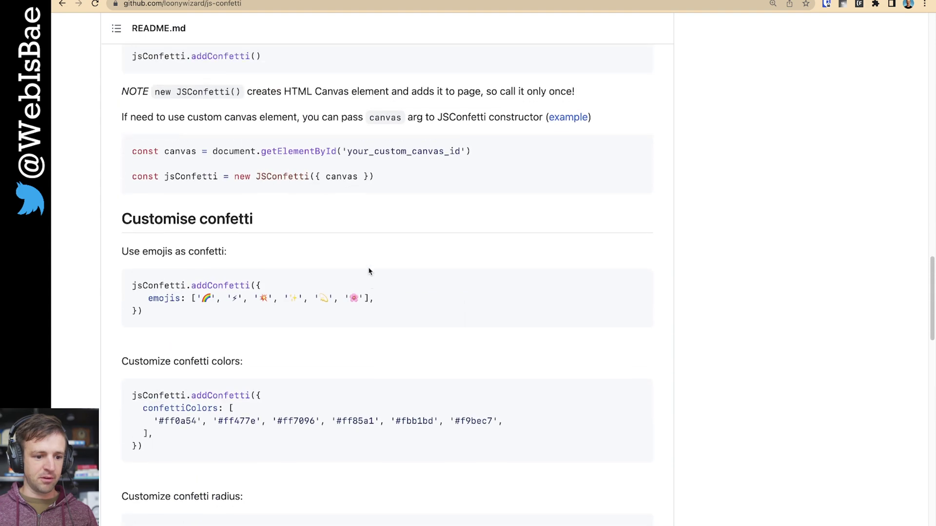
{"action": "scroll", "coordinate": [366, 265], "scroll_direction": "up", "scroll_amount": 5}
{"action": "triple_click", "coordinate": [344, 256]}
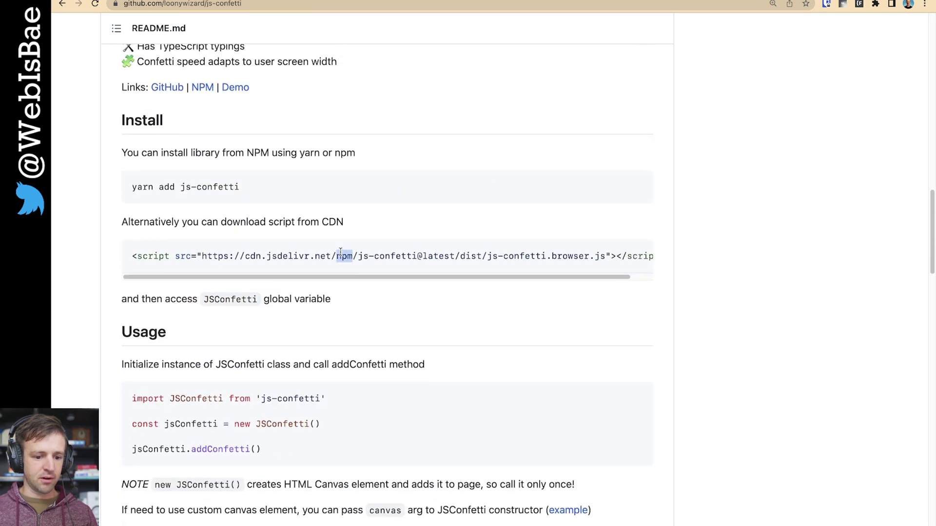
{"action": "key", "text": "ctrl+Tab"}
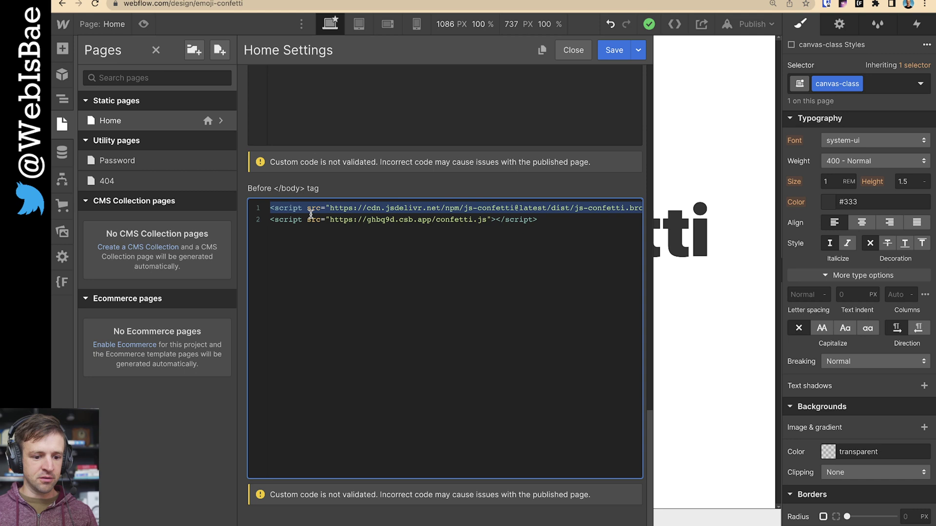
{"action": "triple_click", "coordinate": [342, 220]}
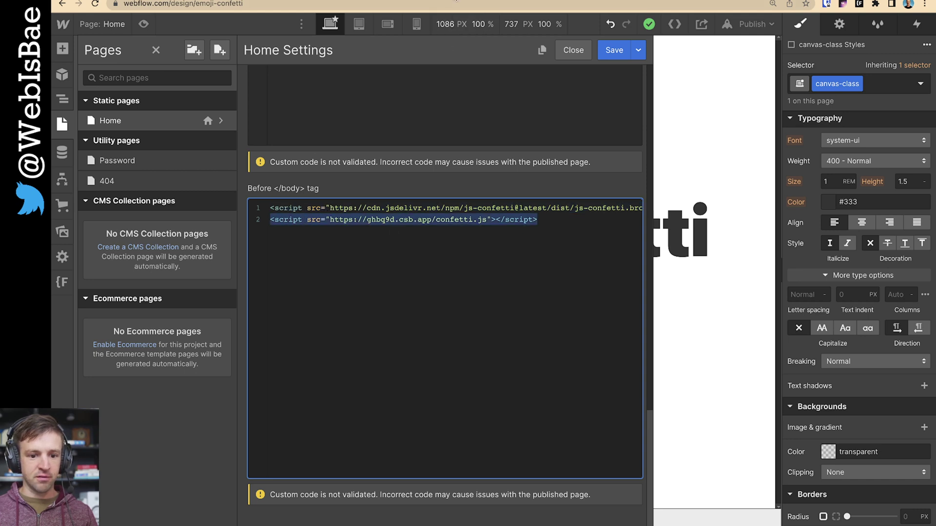
{"action": "key", "text": "ctrl+Tab"}
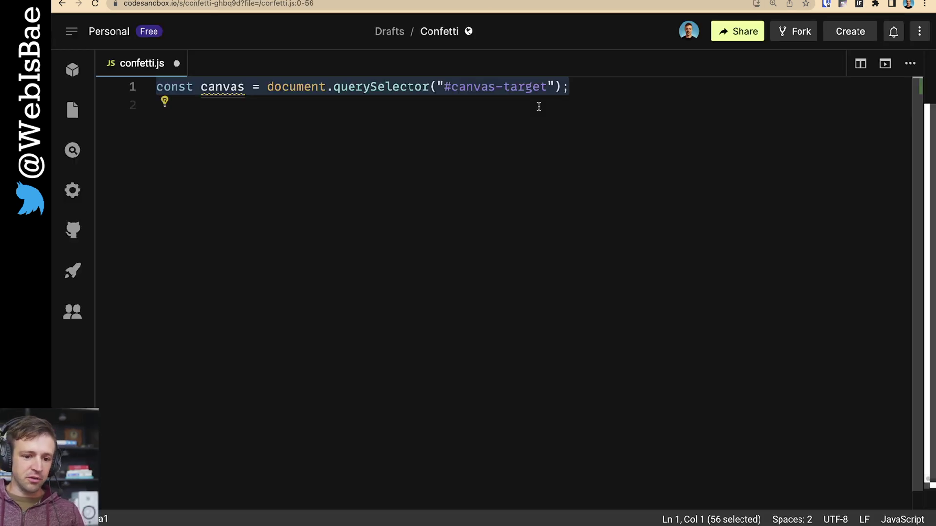
- Add a second querySelector line for #confetti-button below the #canvas-target line
{"action": "left_click", "coordinate": [517, 93]}
{"action": "left_click_drag", "start_coordinate": [444, 86], "coordinate": [547, 87]}
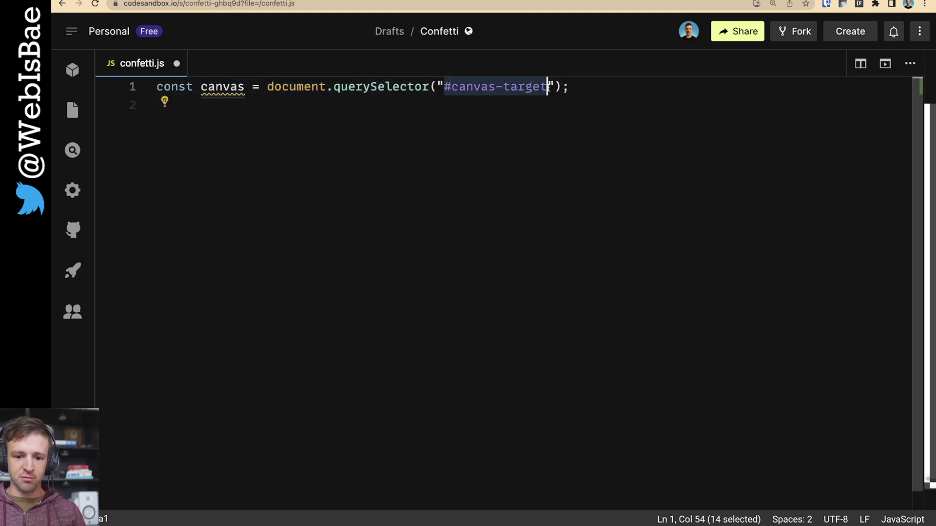
{"action": "left_click", "coordinate": [578, 94]}
{"action": "type", "text": "const button = document.querySelector(\"#confetti-button\");"}
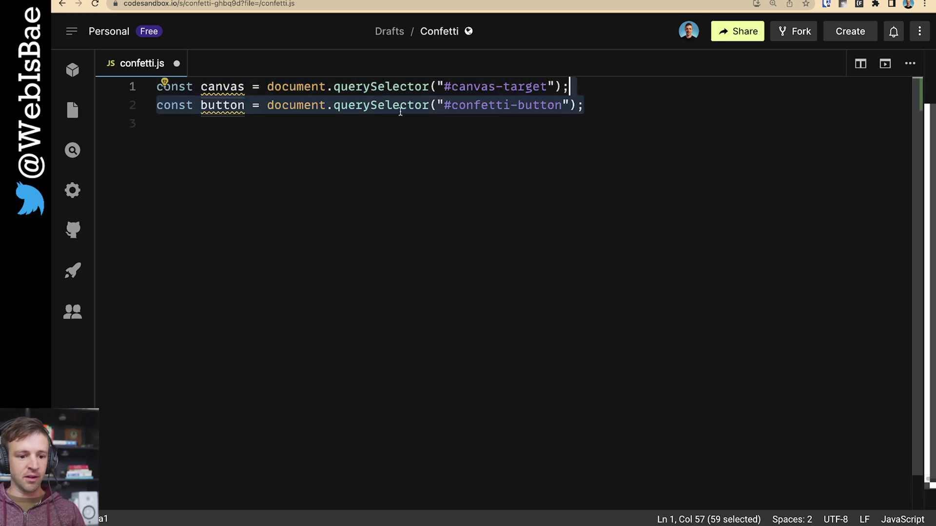
{"action": "left_click", "coordinate": [316, 109]}
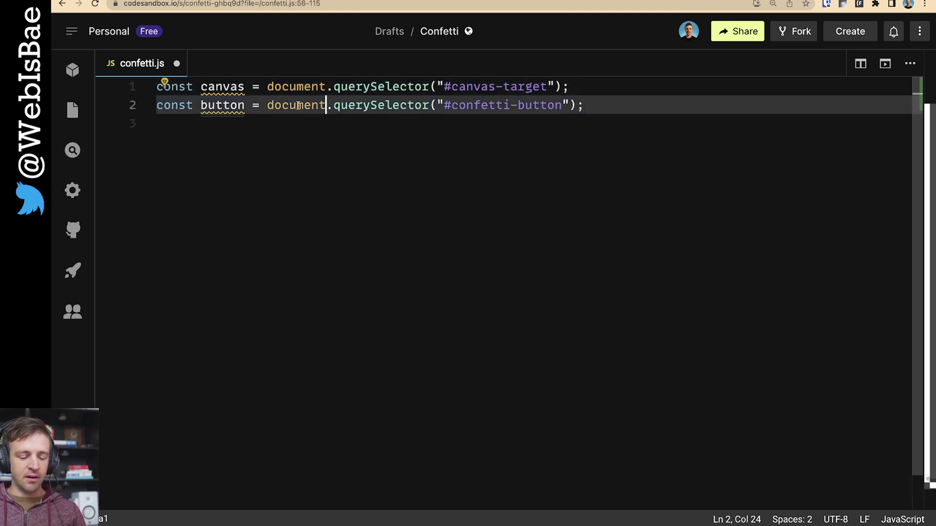
{"action": "double_click", "coordinate": [354, 108]}
{"action": "key", "text": "Down"}
{"action": "left_click", "coordinate": [444, 106]}
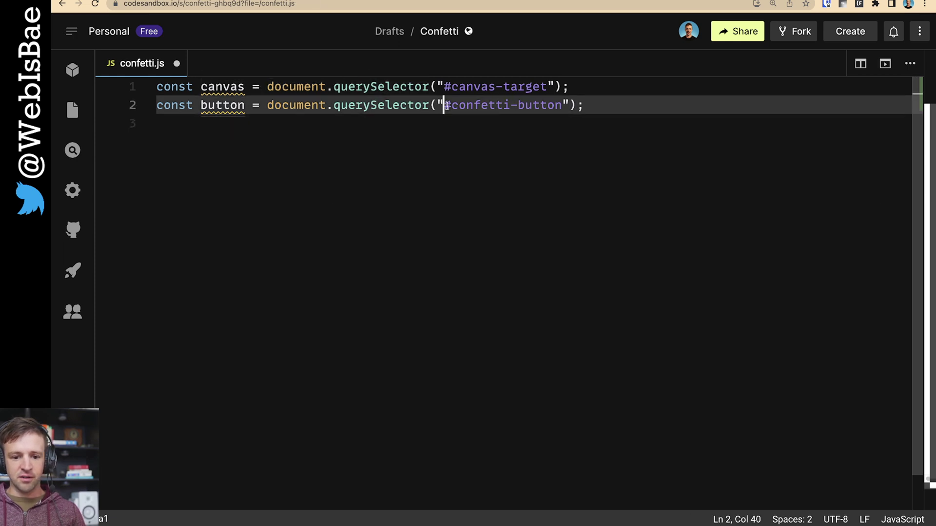
{"action": "left_click_drag", "start_coordinate": [446, 106], "coordinate": [562, 106]}
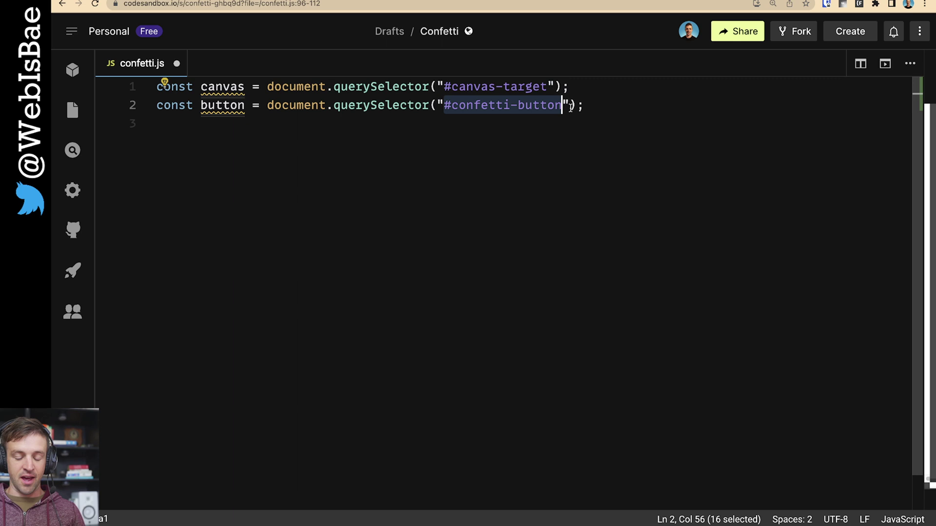
{"action": "left_click", "coordinate": [581, 107]}
- Add a line creating jsConfetti as new JSConfetti({ canvas })
{"action": "key", "text": "ctrl+z"}
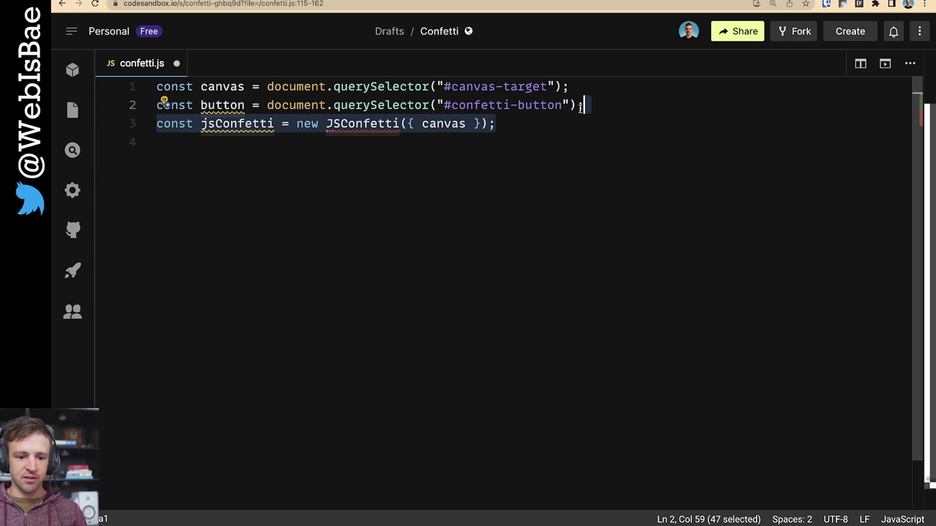
{"action": "double_click", "coordinate": [307, 125]}
{"action": "double_click", "coordinate": [386, 125]}
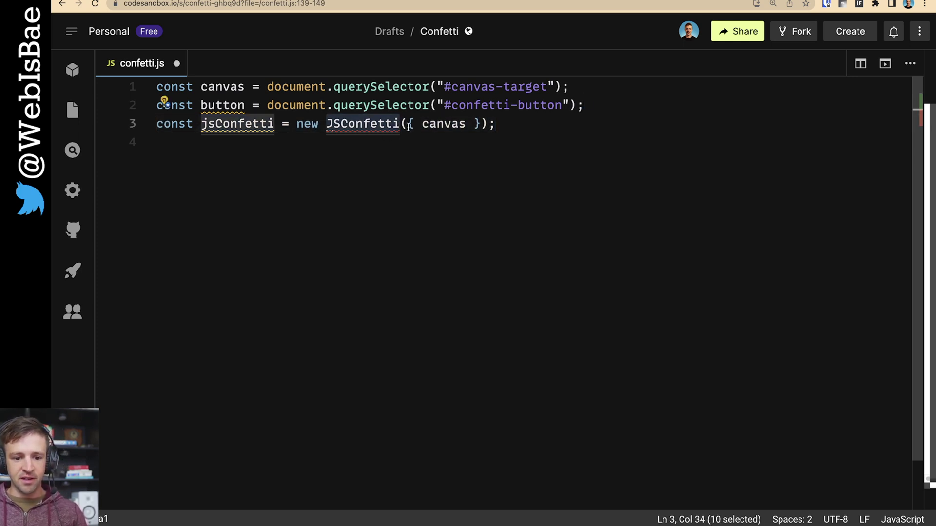
{"action": "left_click", "coordinate": [481, 124]}
{"action": "double_click", "coordinate": [444, 124]}
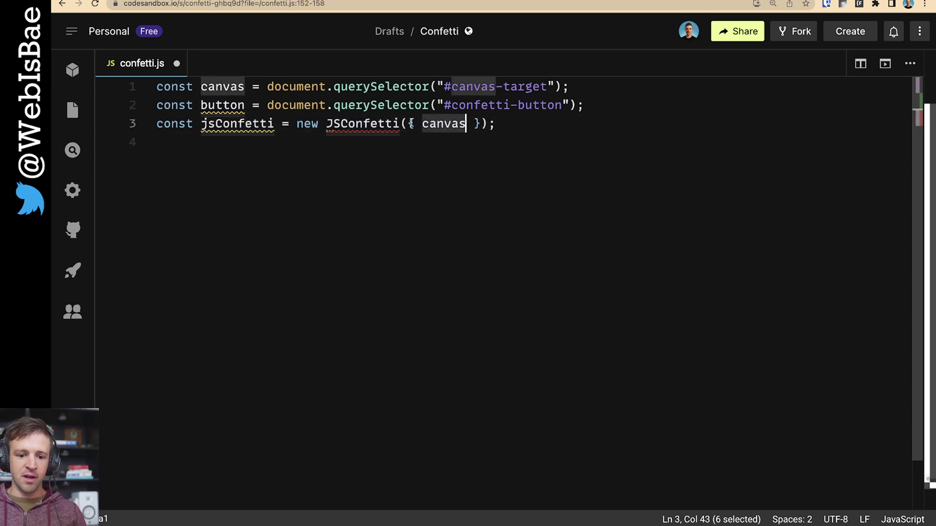
{"action": "left_click_drag", "start_coordinate": [408, 124], "coordinate": [480, 124]}
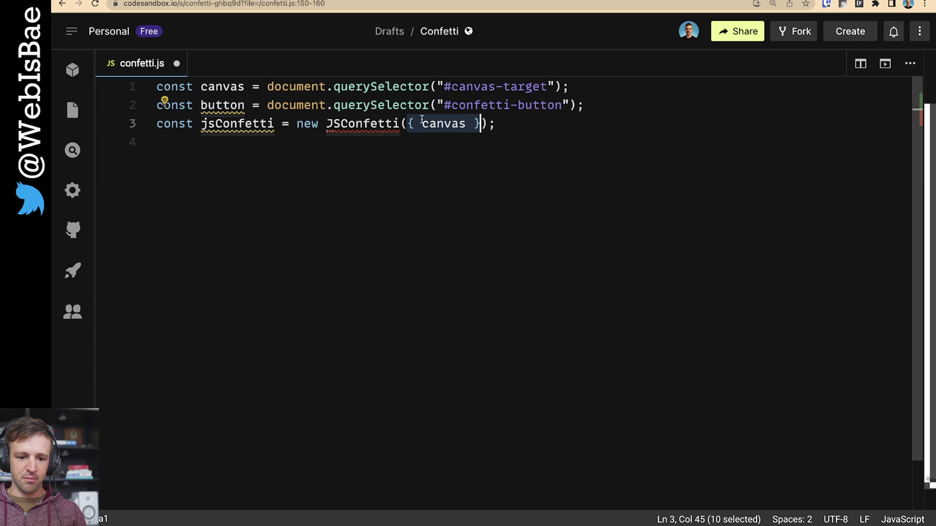
{"action": "double_click", "coordinate": [448, 125]}
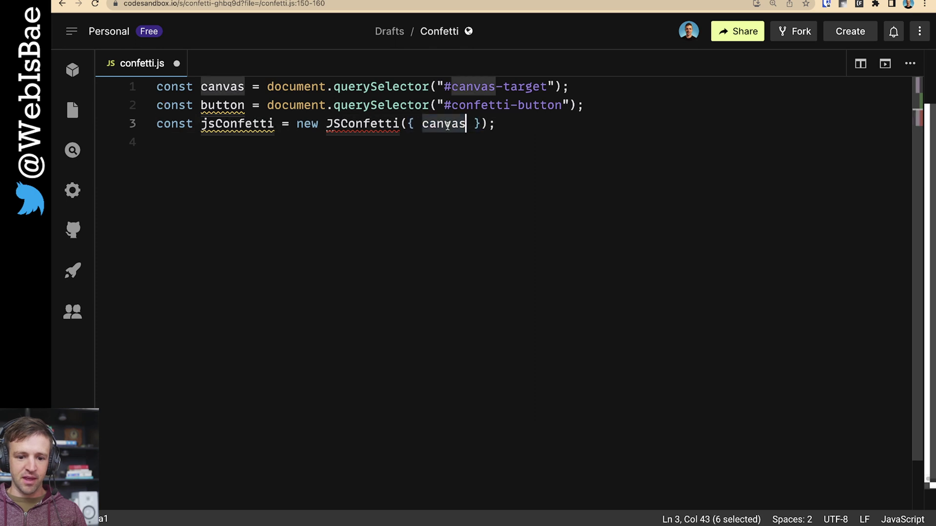
- Check the canvas variable reference and insert an empty confetti arrow function
{"action": "double_click", "coordinate": [235, 88]}
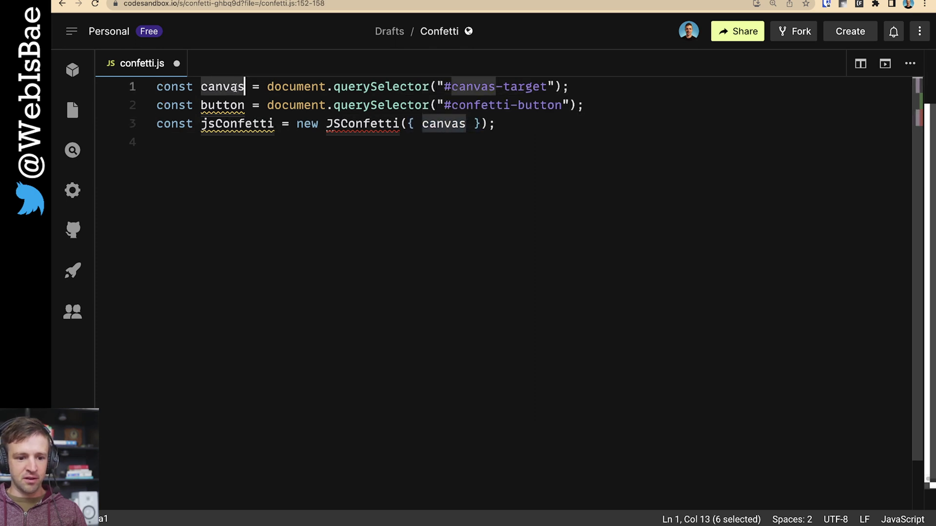
{"action": "left_click", "coordinate": [502, 123]}
{"action": "type", "text": "const confetti = () => {};"}
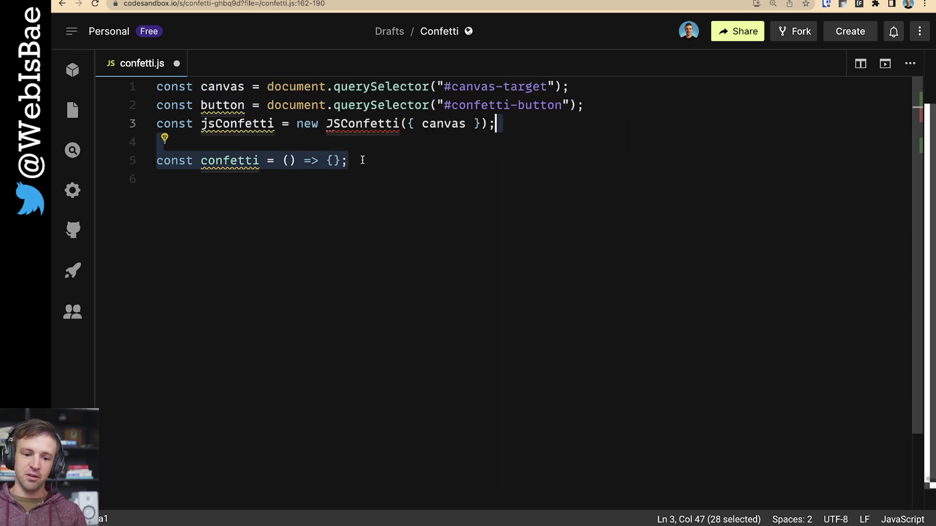
- Fill the confetti function with a jsConfetti.addConfetti call using an emojis list
{"action": "key", "text": "ctrl+z"}
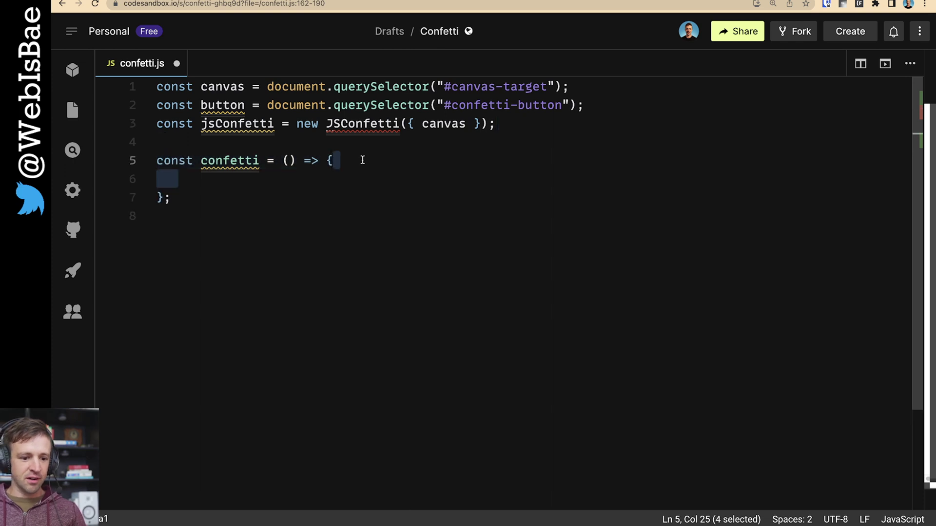
{"action": "key", "text": "ctrl+shift+z"}
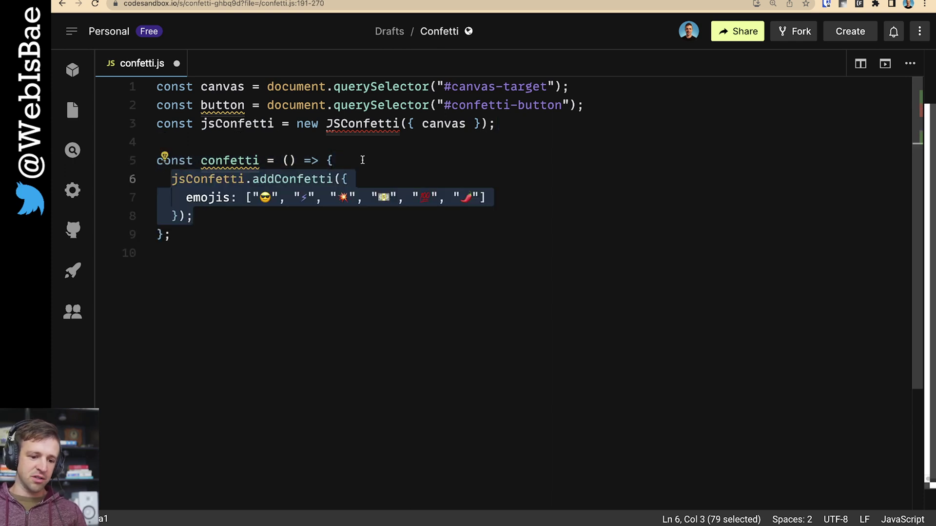
{"action": "left_click", "coordinate": [256, 197]}
{"action": "left_click_drag", "start_coordinate": [341, 179], "coordinate": [178, 216]}
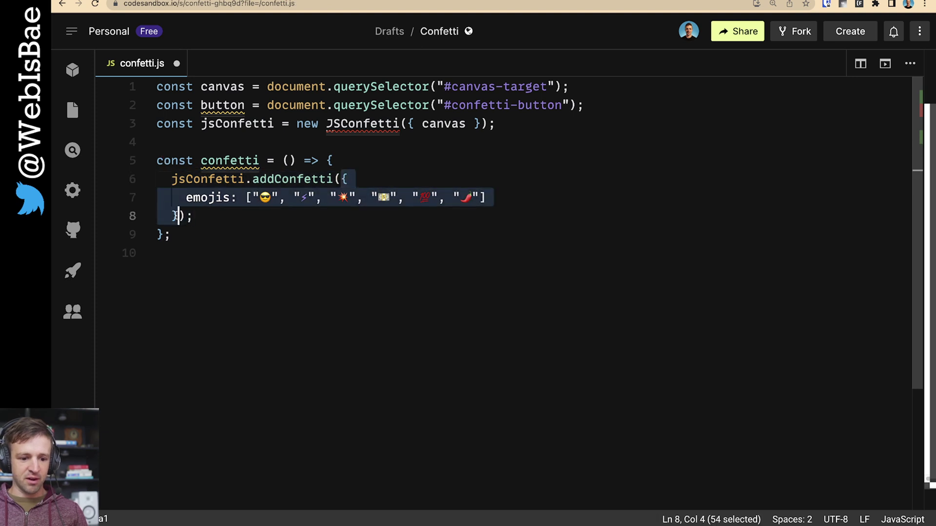
{"action": "key", "text": "Escape"}
{"action": "double_click", "coordinate": [215, 201]}
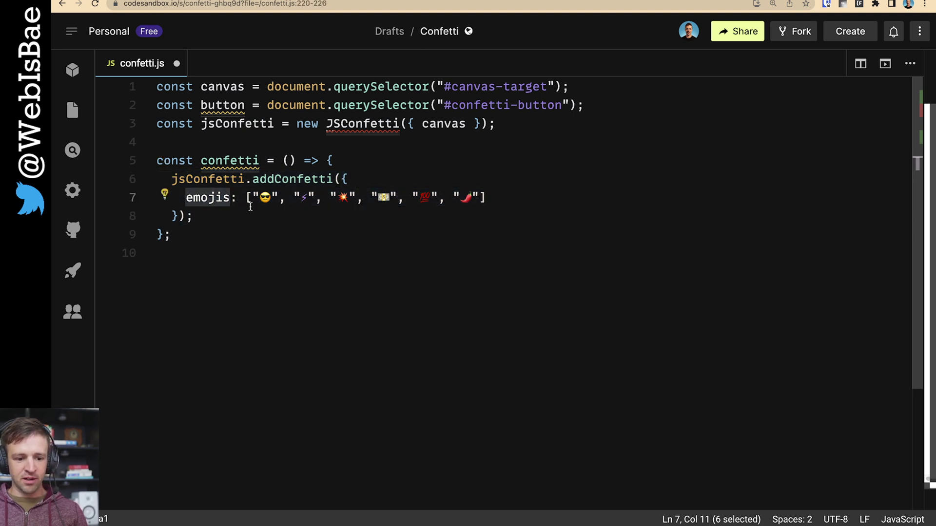
{"action": "left_click_drag", "start_coordinate": [258, 202], "coordinate": [488, 199]}
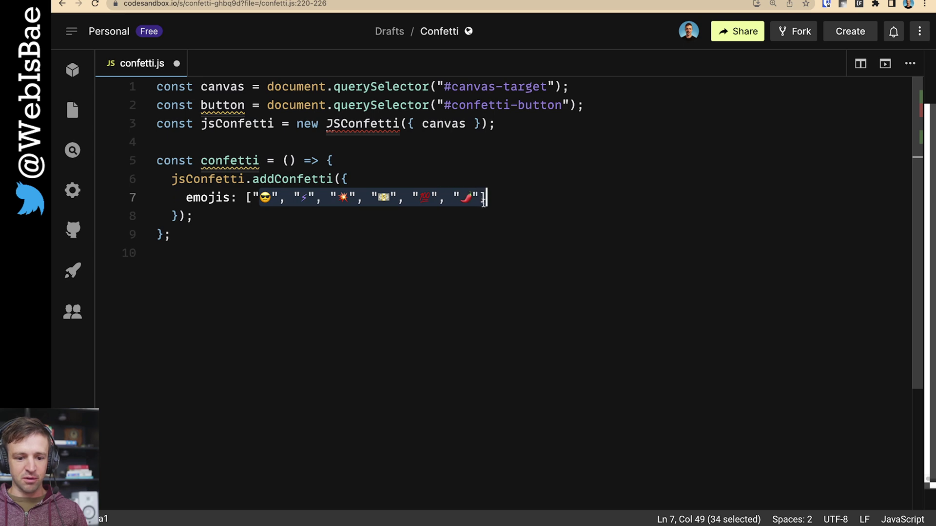
{"action": "left_click", "coordinate": [361, 210]}
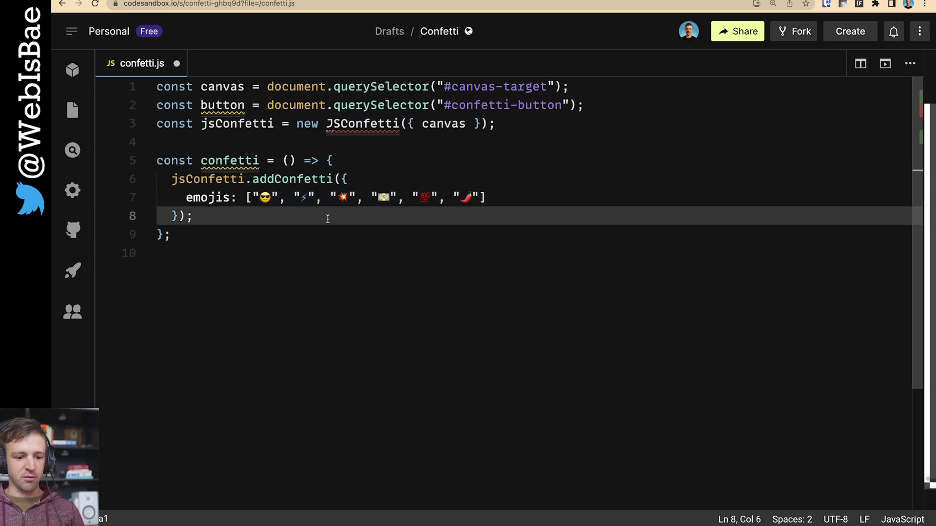
- Add button.addEventListener("click", confetti) after the confetti function
{"action": "left_click", "coordinate": [301, 237]}
{"action": "key", "text": "super+z"}
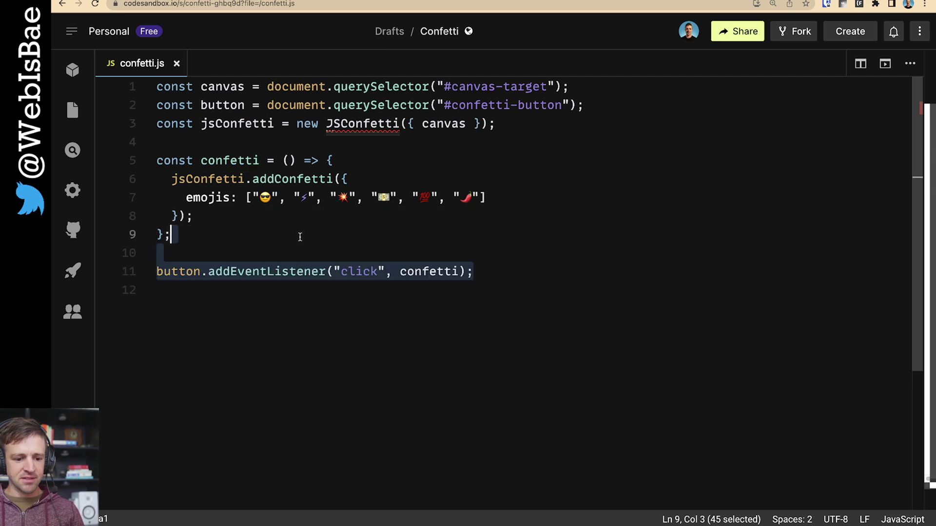
{"action": "left_click", "coordinate": [346, 271]}
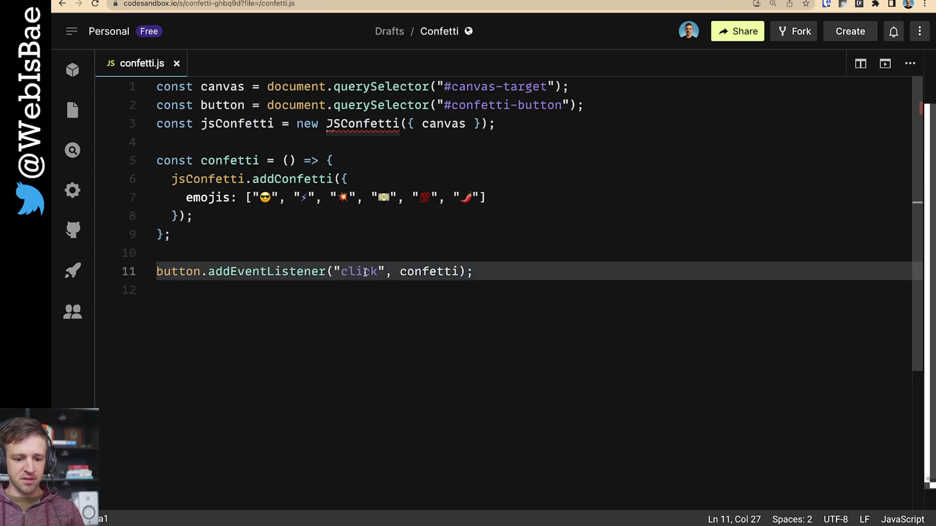
{"action": "triple_click", "coordinate": [346, 271]}
{"action": "double_click", "coordinate": [427, 271]}
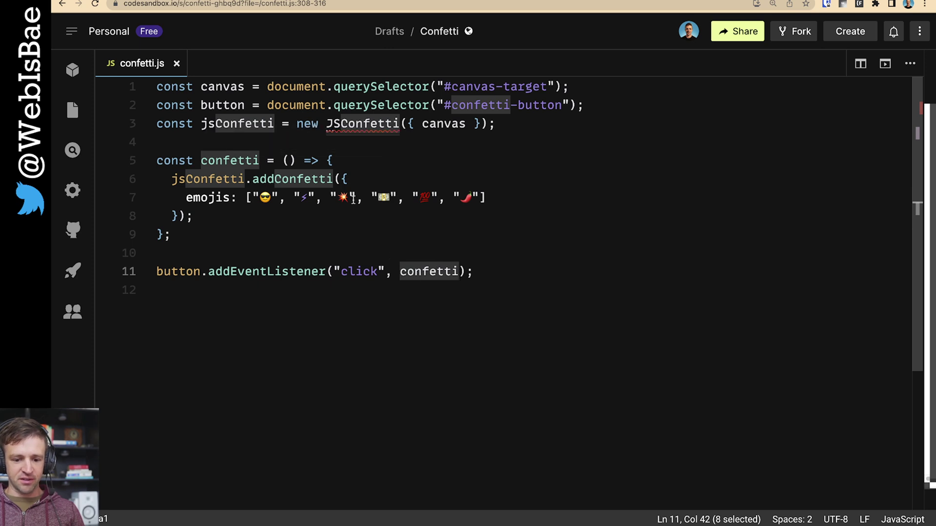
{"action": "left_click", "coordinate": [485, 251]}
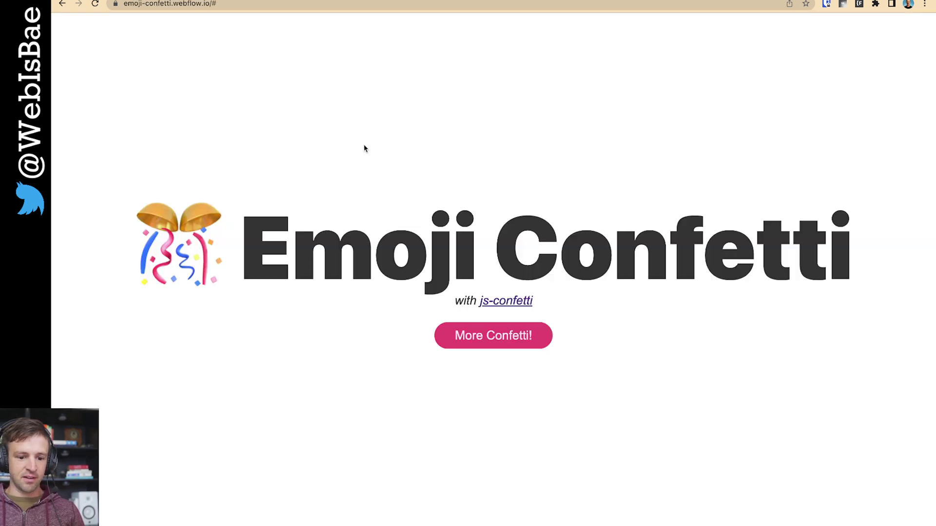
- Press More Confetti! on emoji-confetti.webflow.io to shower the page with emojis
{"action": "left_click", "coordinate": [482, 341]}
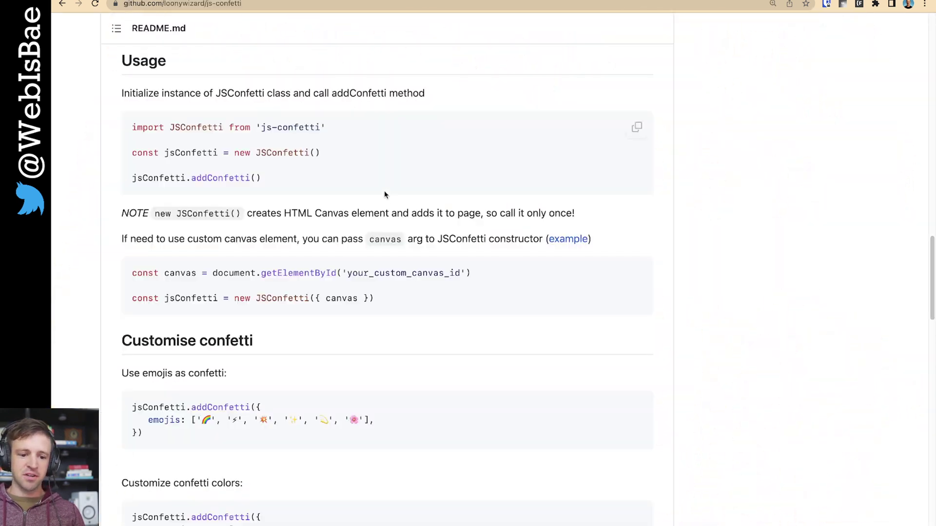
{"action": "scroll", "coordinate": [390, 195], "scroll_direction": "up", "scroll_amount": 1}
{"action": "scroll", "coordinate": [393, 199], "scroll_direction": "up", "scroll_amount": 5}
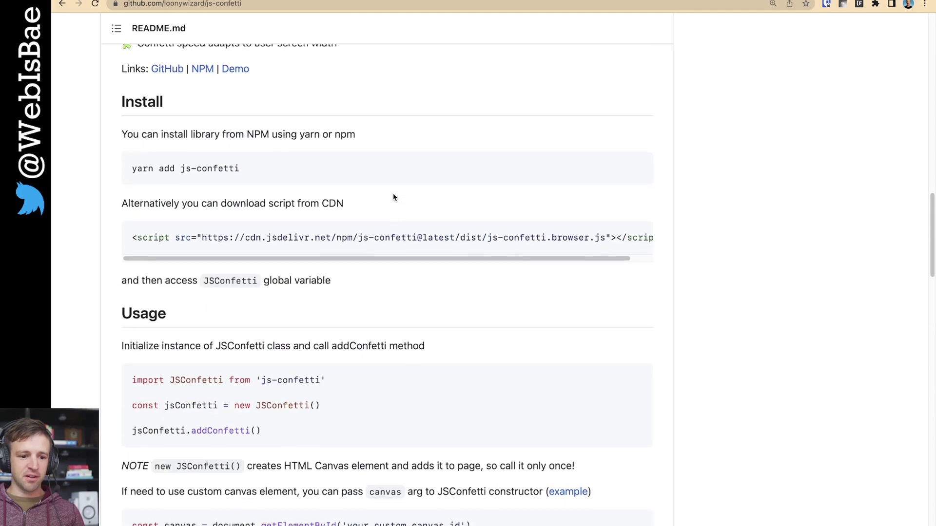
{"action": "scroll", "coordinate": [393, 198], "scroll_direction": "down", "scroll_amount": 7}
{"action": "scroll", "coordinate": [455, 209], "scroll_direction": "down", "scroll_amount": 5}
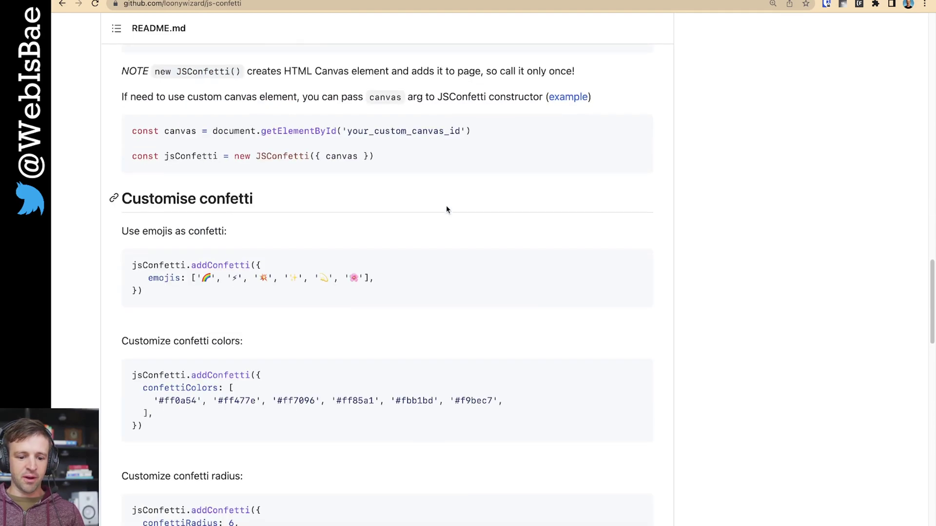
{"action": "triple_click", "coordinate": [351, 189]}
{"action": "left_click", "coordinate": [358, 308]}
{"action": "double_click", "coordinate": [359, 308]}
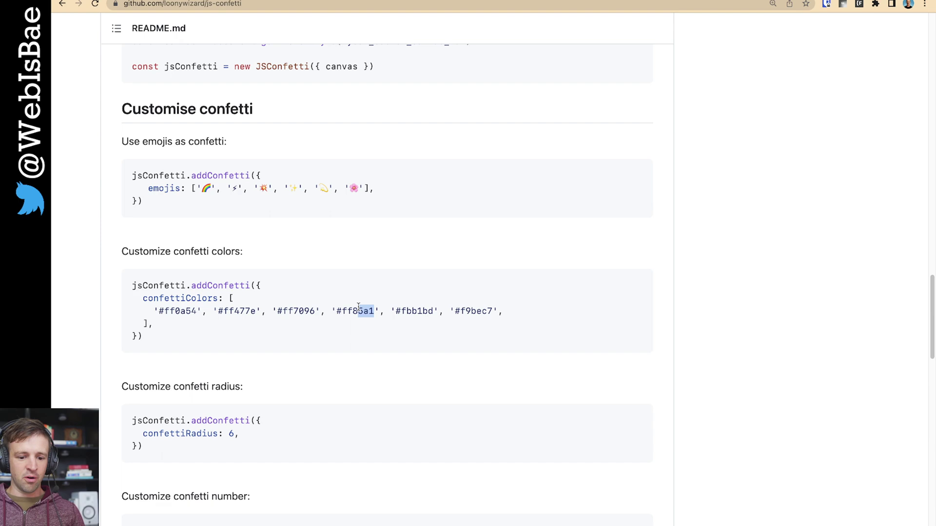
{"action": "double_click", "coordinate": [359, 309]}
{"action": "triple_click", "coordinate": [359, 310]}
{"action": "left_click", "coordinate": [359, 312]}
{"action": "scroll", "coordinate": [412, 252], "scroll_direction": "down", "scroll_amount": 6}
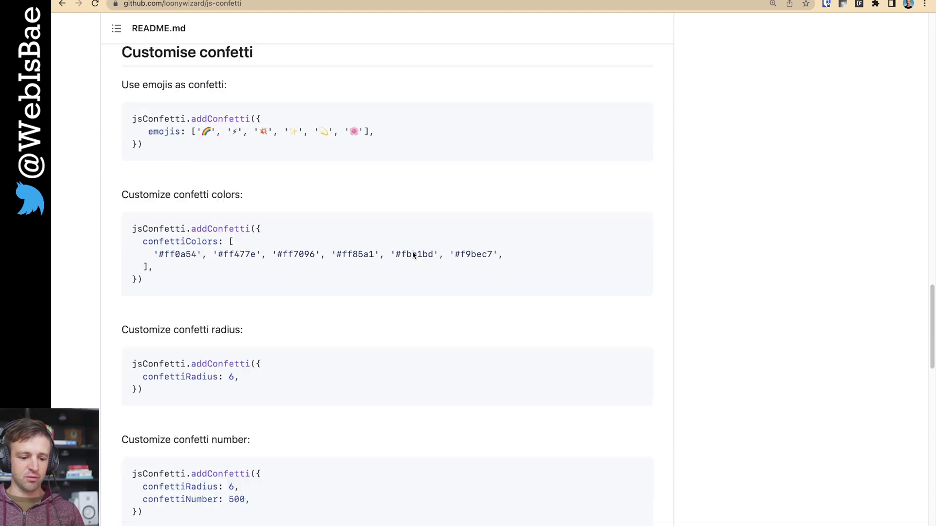
{"action": "scroll", "coordinate": [412, 252], "scroll_direction": "down", "scroll_amount": 3}
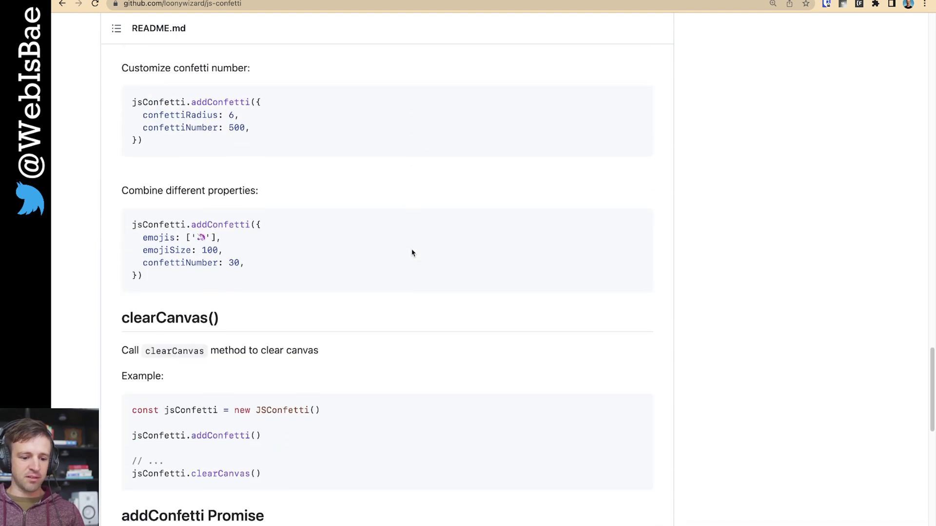
{"action": "scroll", "coordinate": [411, 253], "scroll_direction": "down", "scroll_amount": 2}
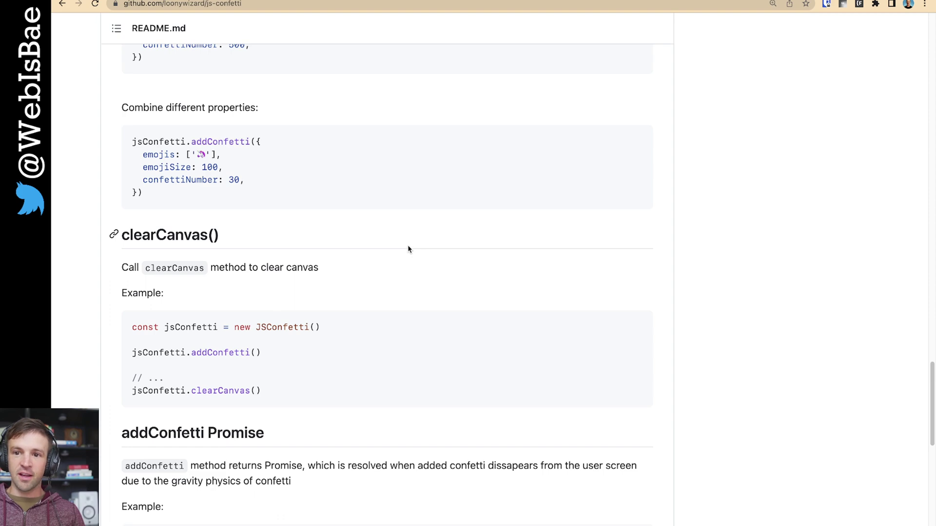